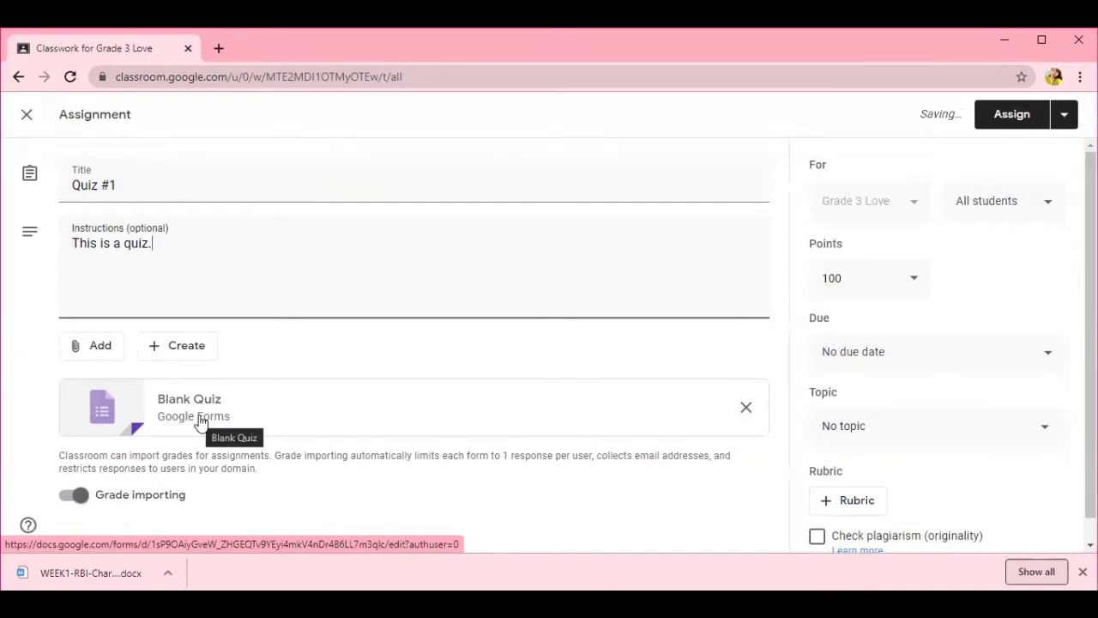
# - Open the attached blank quiz and rename it 'Quiz #1'
pyautogui.click(118, 427)
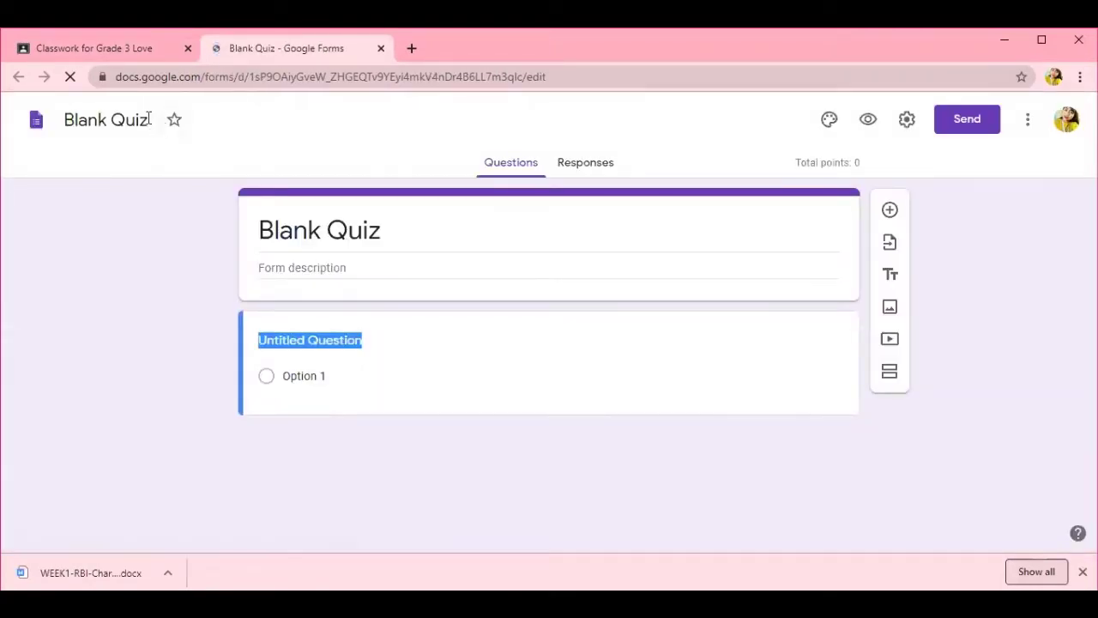
pyautogui.moveTo(151, 120); pyautogui.dragTo(43, 123)
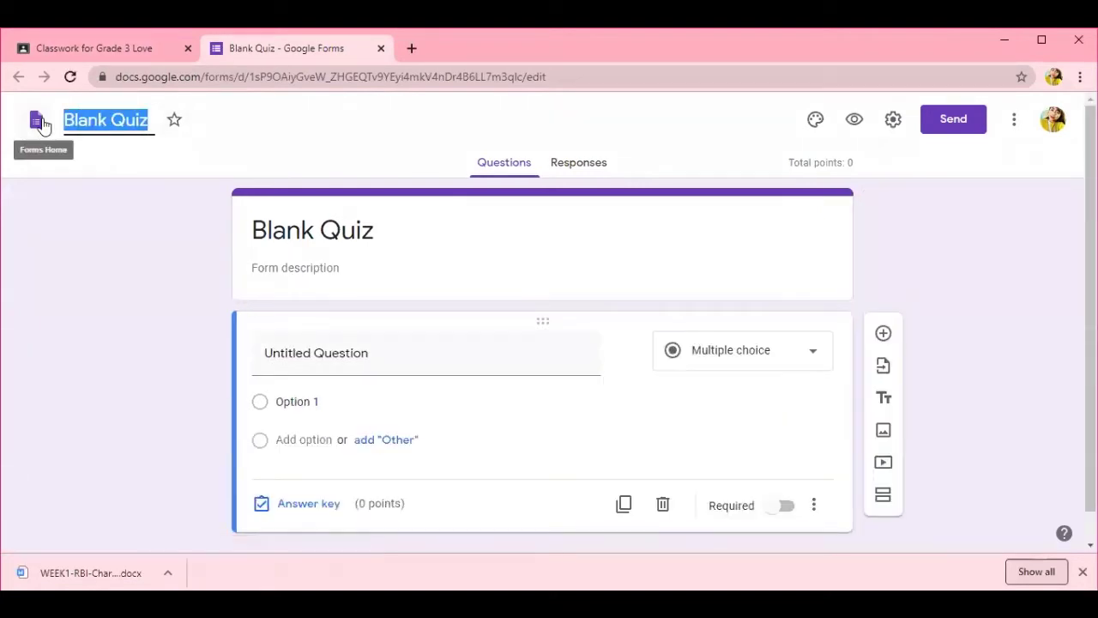
pyautogui.write('Quiz #1')
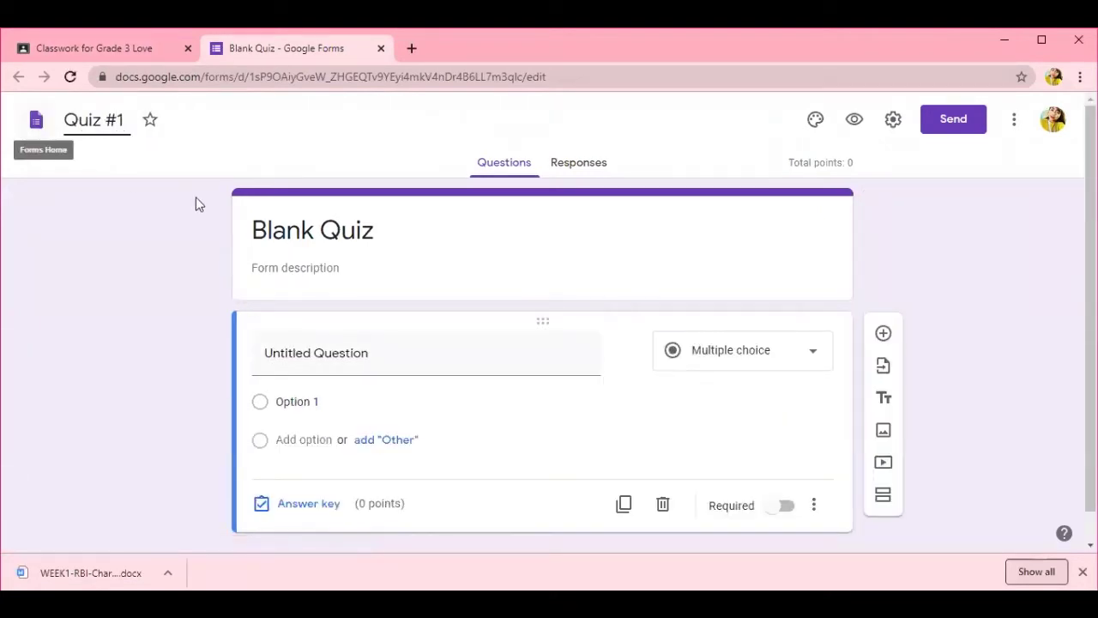
# - Give the form the description 'Quiz #1 for Lesson 1'
pyautogui.click(335, 268)
pyautogui.write('Quia')
pyautogui.press('BackSpace')
pyautogui.press('BackSpace')
pyautogui.write('z #1 ')
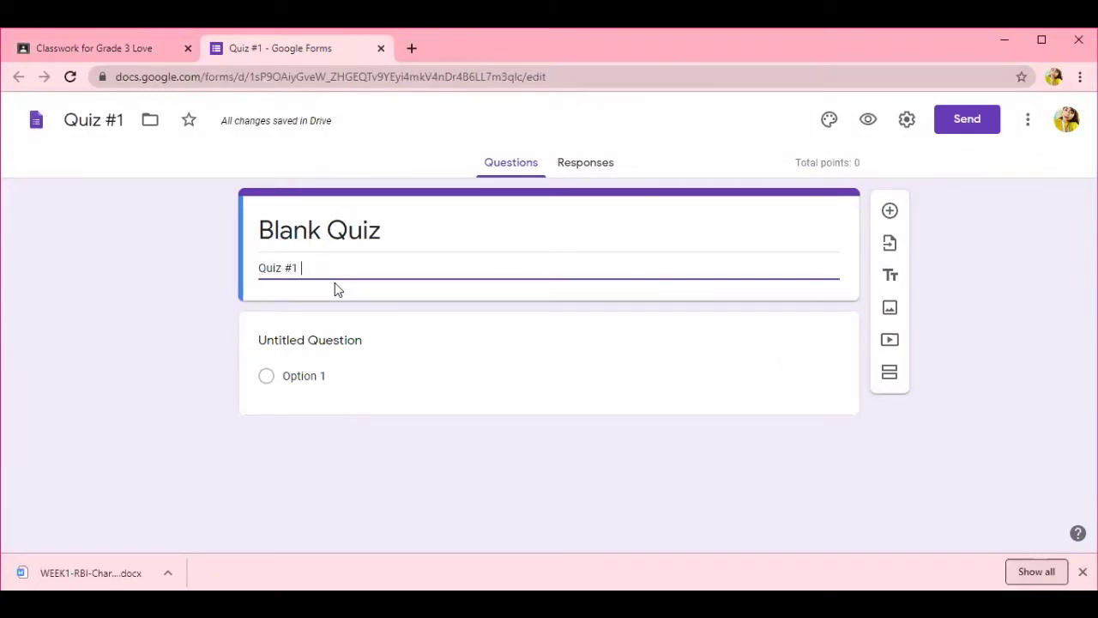
pyautogui.write('for Lesson 1')
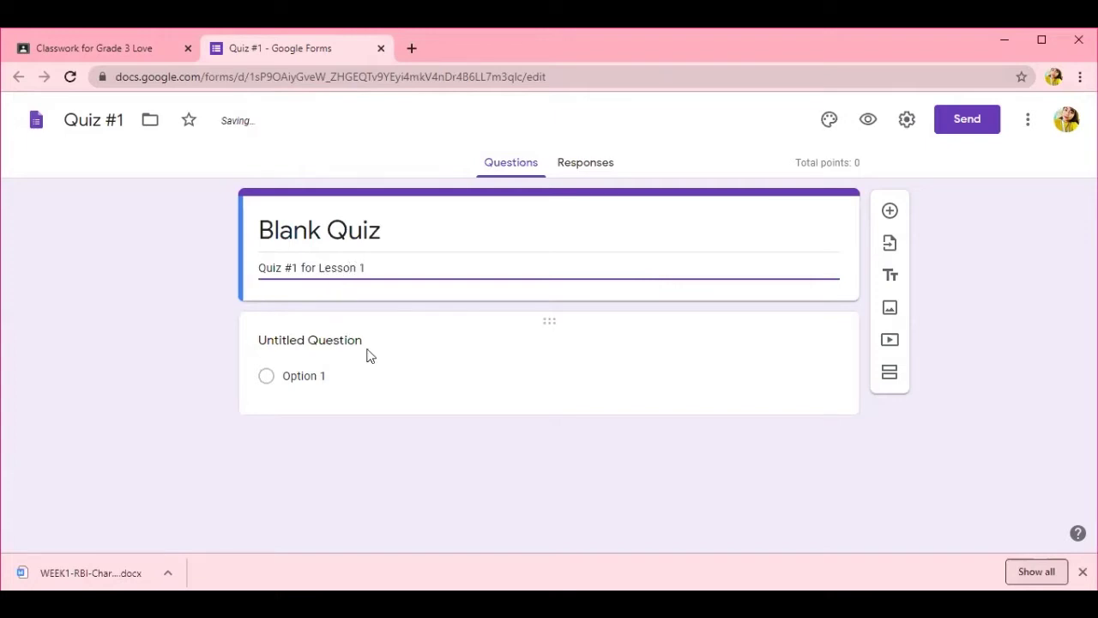
pyautogui.click(367, 355)
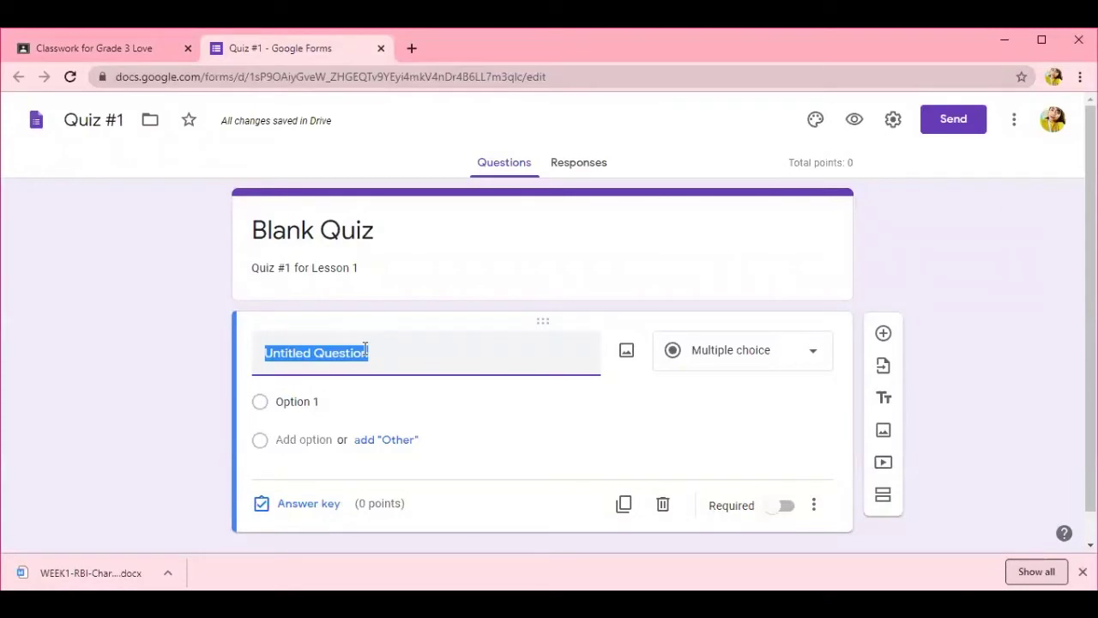
# - Make the first question a required short-answer item titled 'Last name:' and add a new question
pyautogui.write('Last name:')
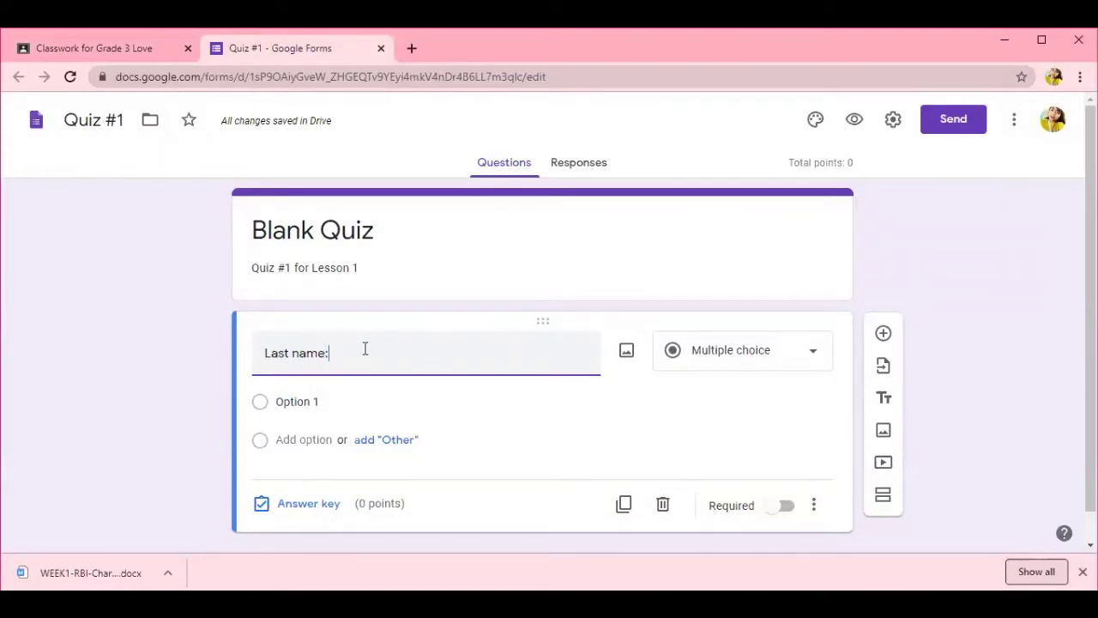
pyautogui.click(815, 358)
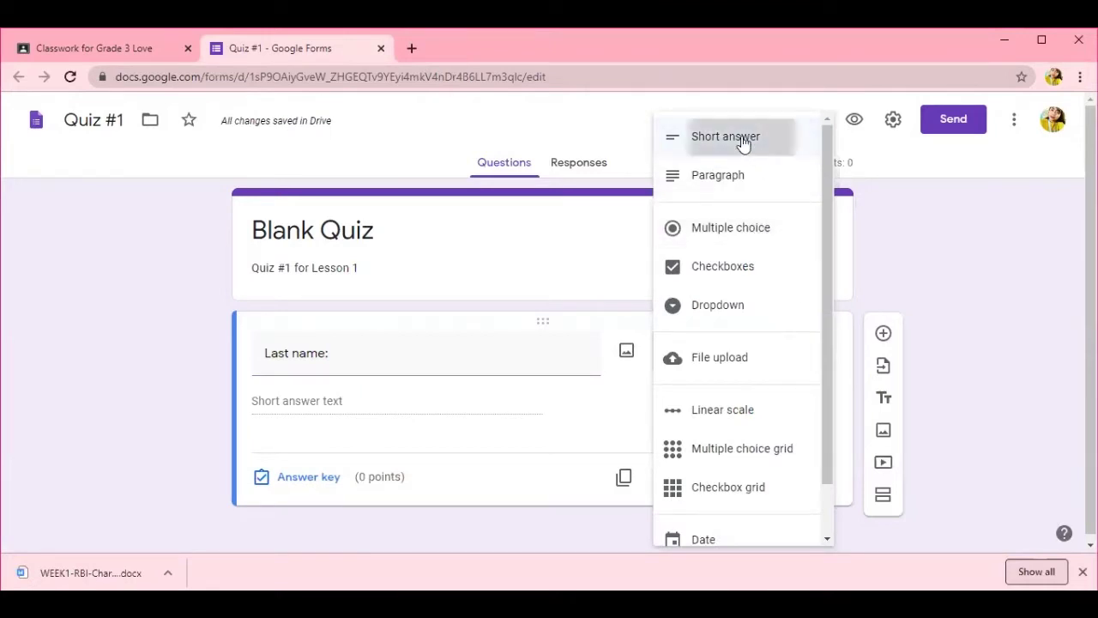
pyautogui.click(743, 142)
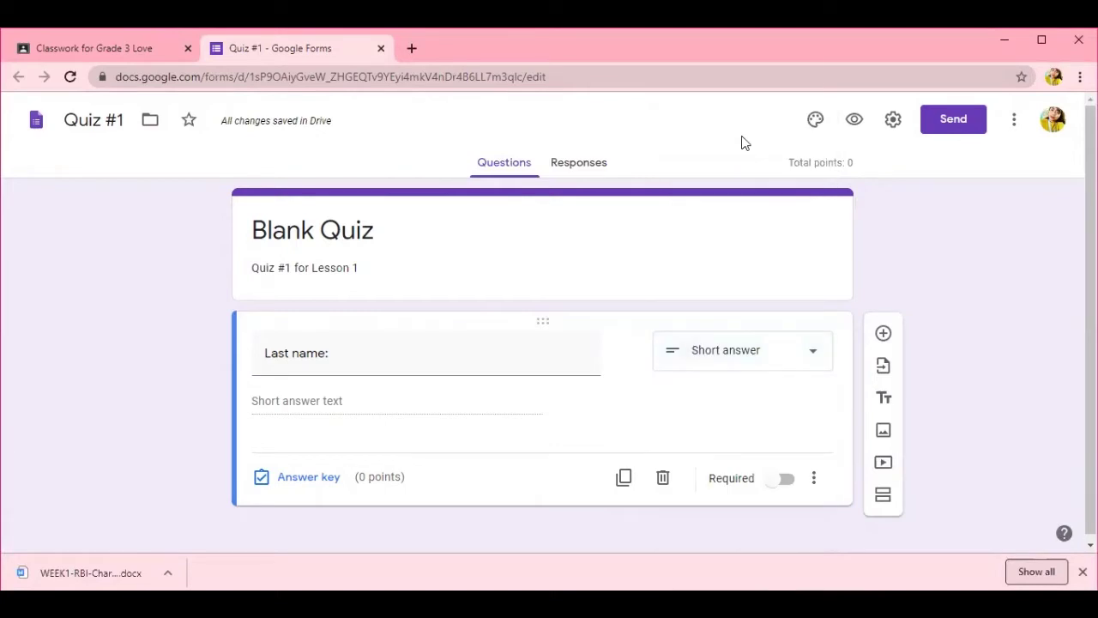
pyautogui.click(786, 484)
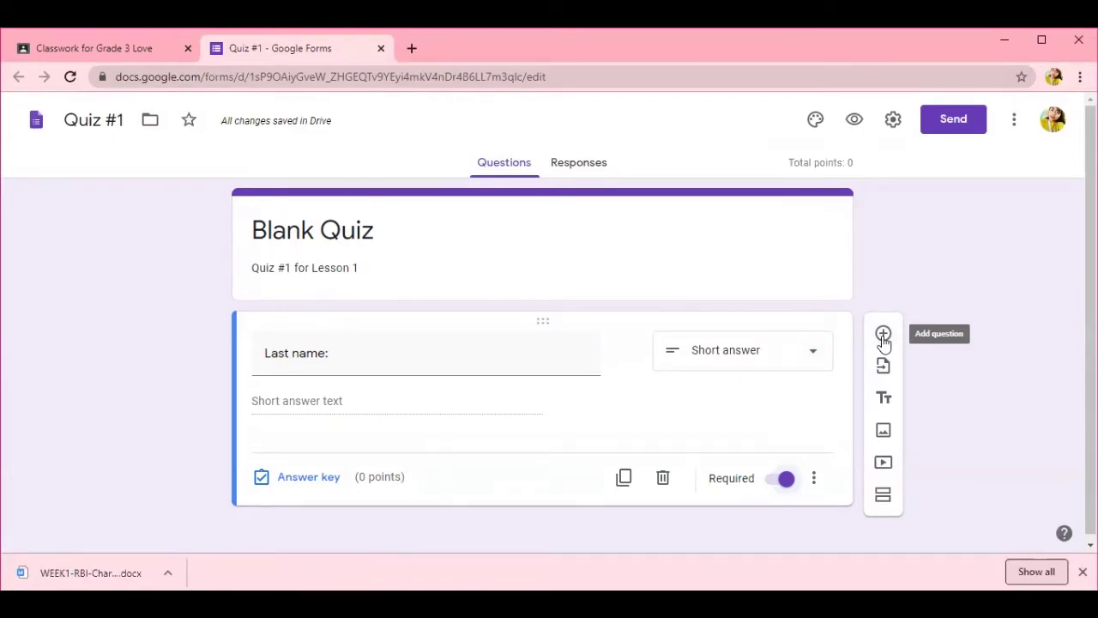
pyautogui.click(883, 335)
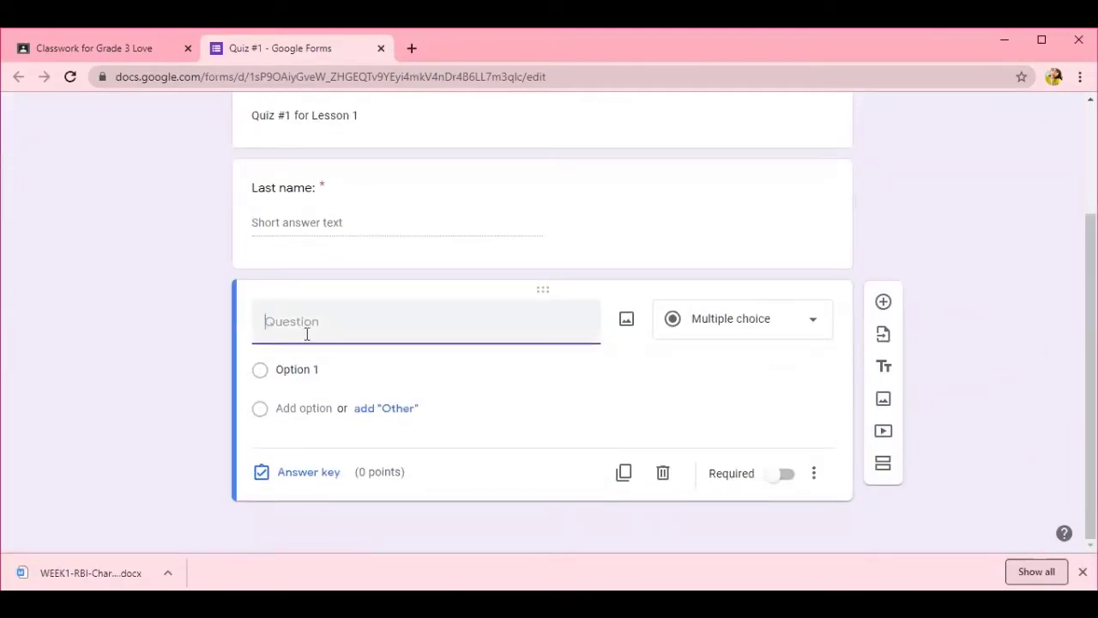
# - Add a required short-answer 'First Name:' question, then a new blank question below it
pyautogui.write('First Name:')
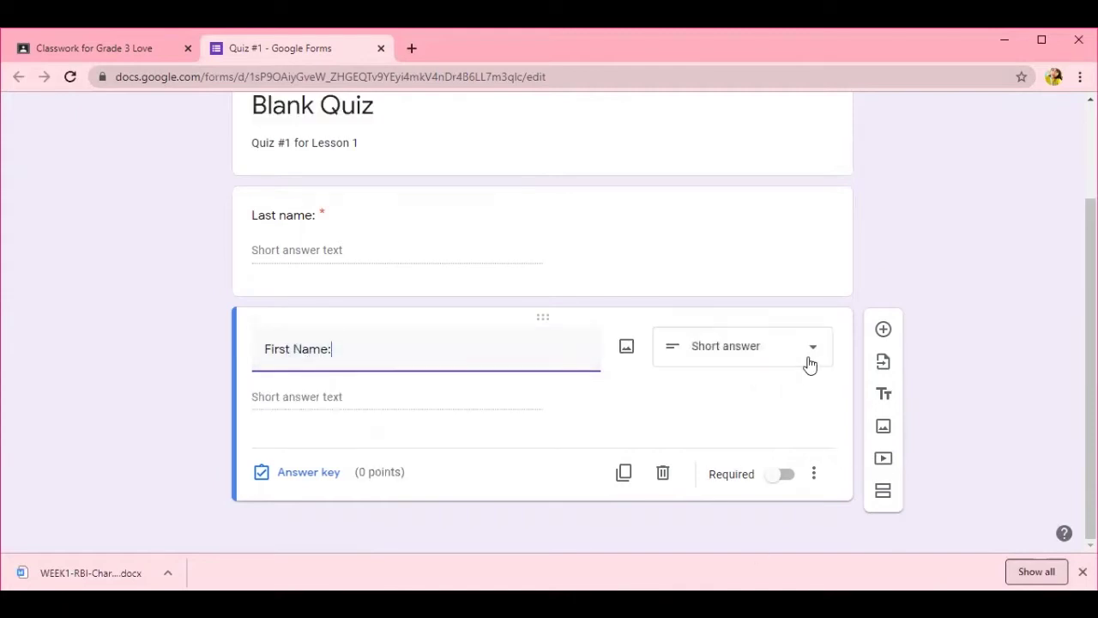
pyautogui.click(787, 479)
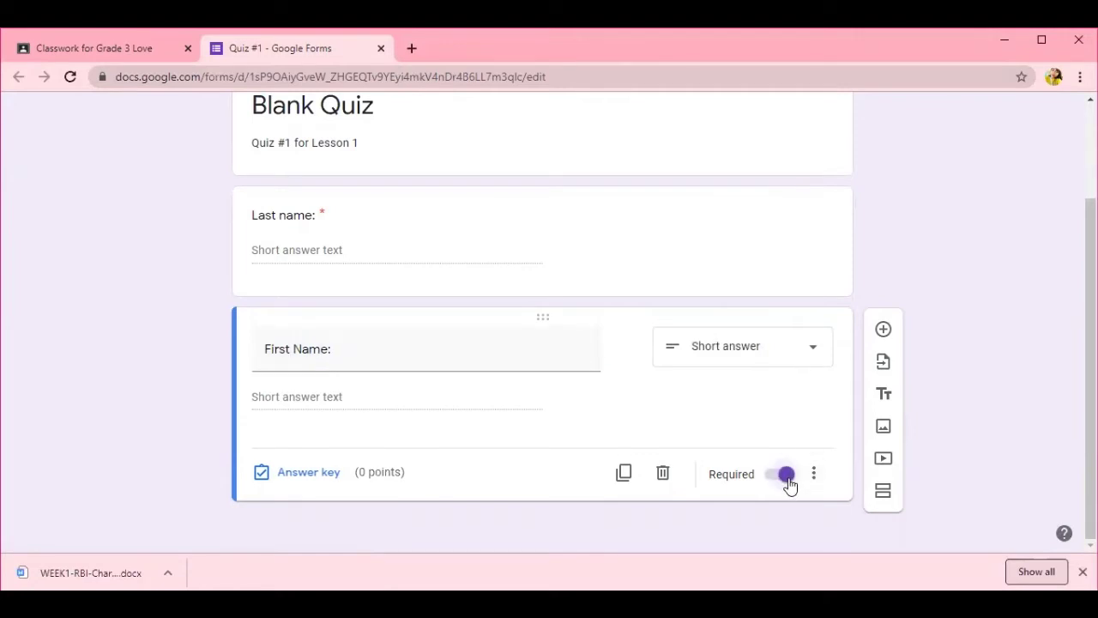
pyautogui.click(884, 330)
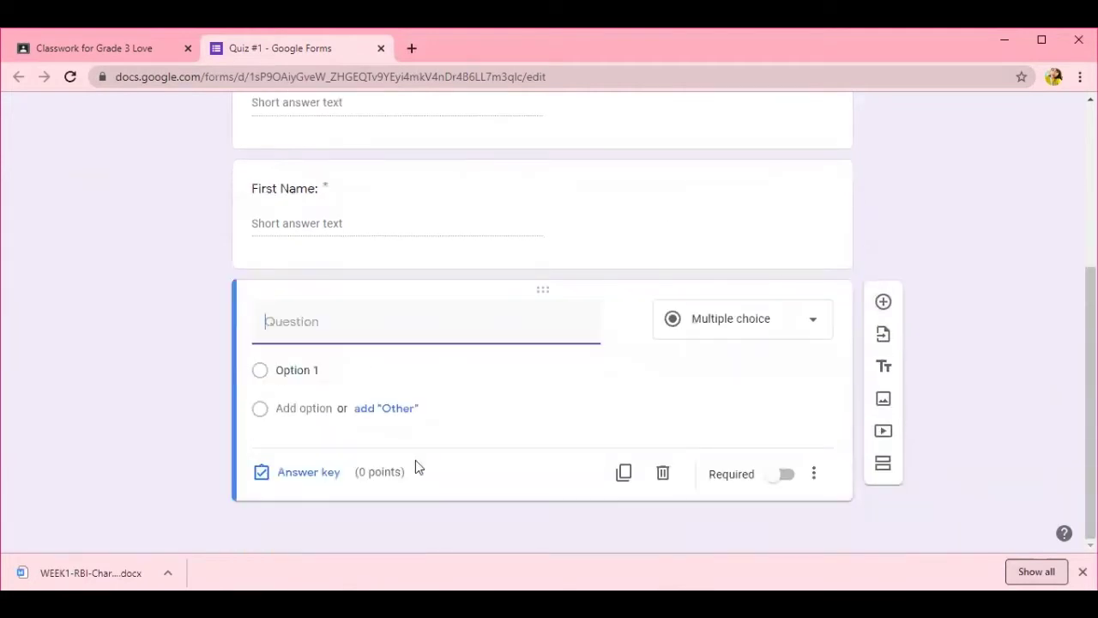
# - Write multiple-choice question 1 'What sense organ do we use to see things?' with choices ears, eyes, skin, nose
pyautogui.write('1. What sense organ do we use to see things?')
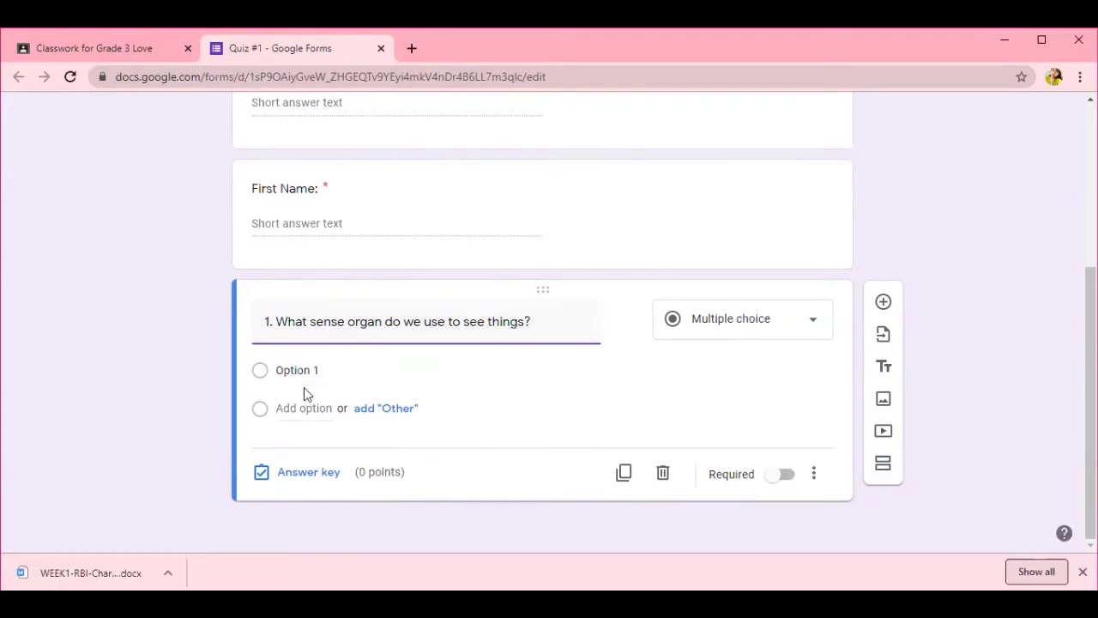
pyautogui.click(813, 318)
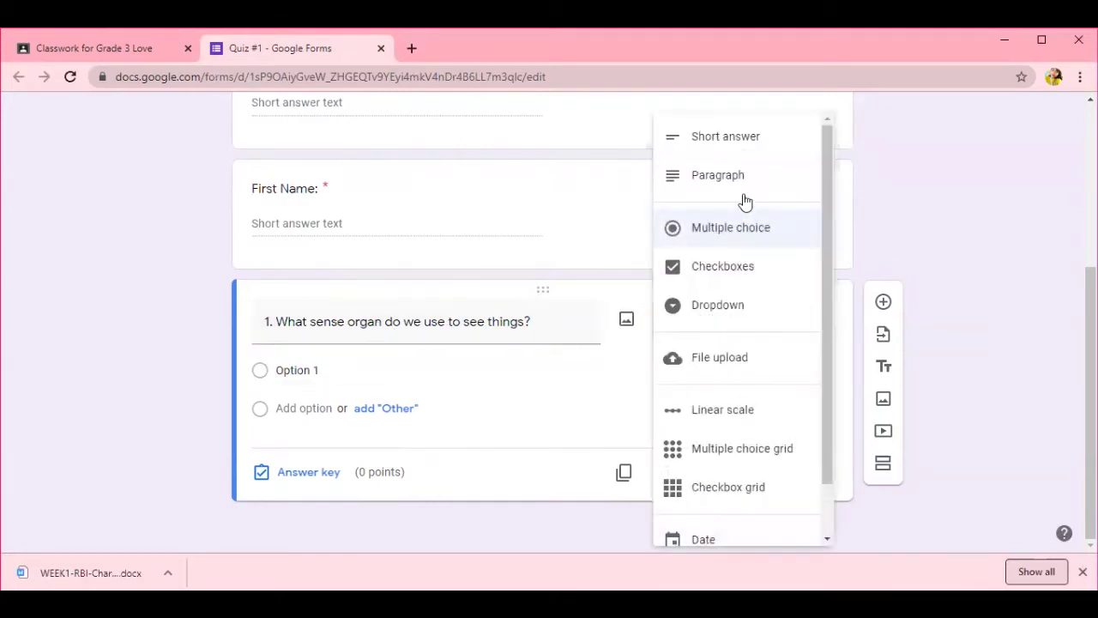
pyautogui.click(760, 228)
pyautogui.click(325, 378)
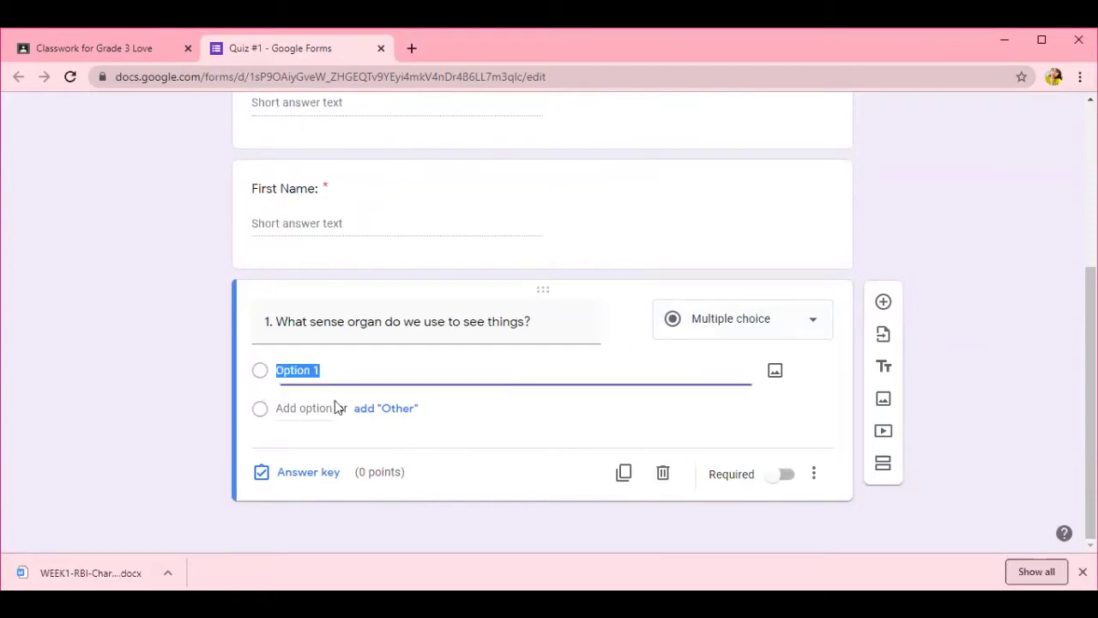
pyautogui.write('ears')
pyautogui.press('Return')
pyautogui.write('eyes')
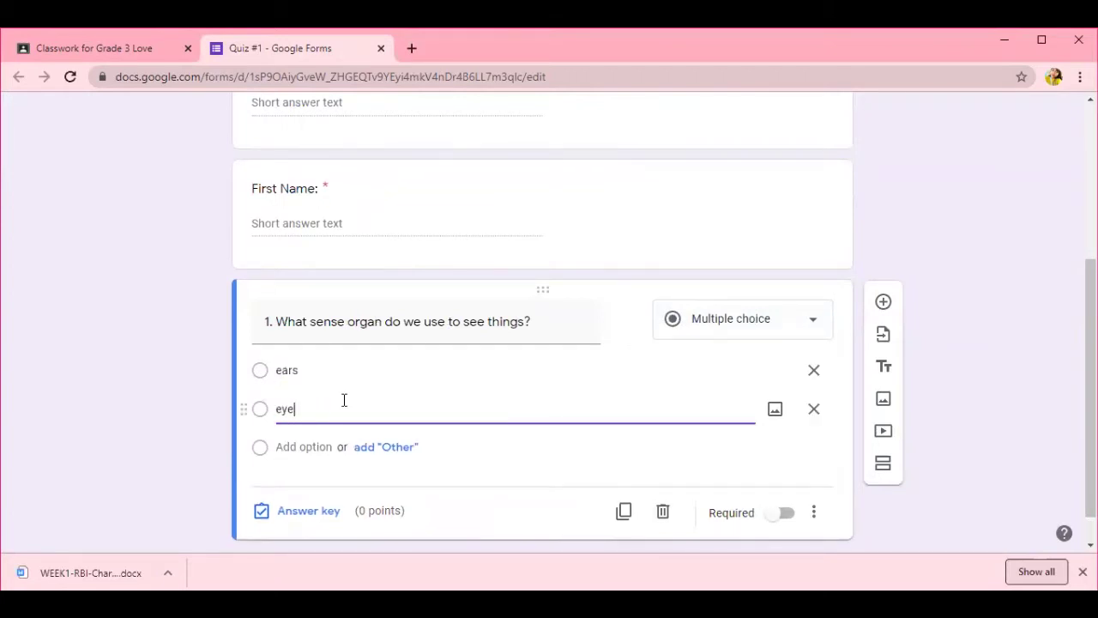
pyautogui.press('Return')
pyautogui.write('nose')
pyautogui.hotkey('ctrl', 'a')
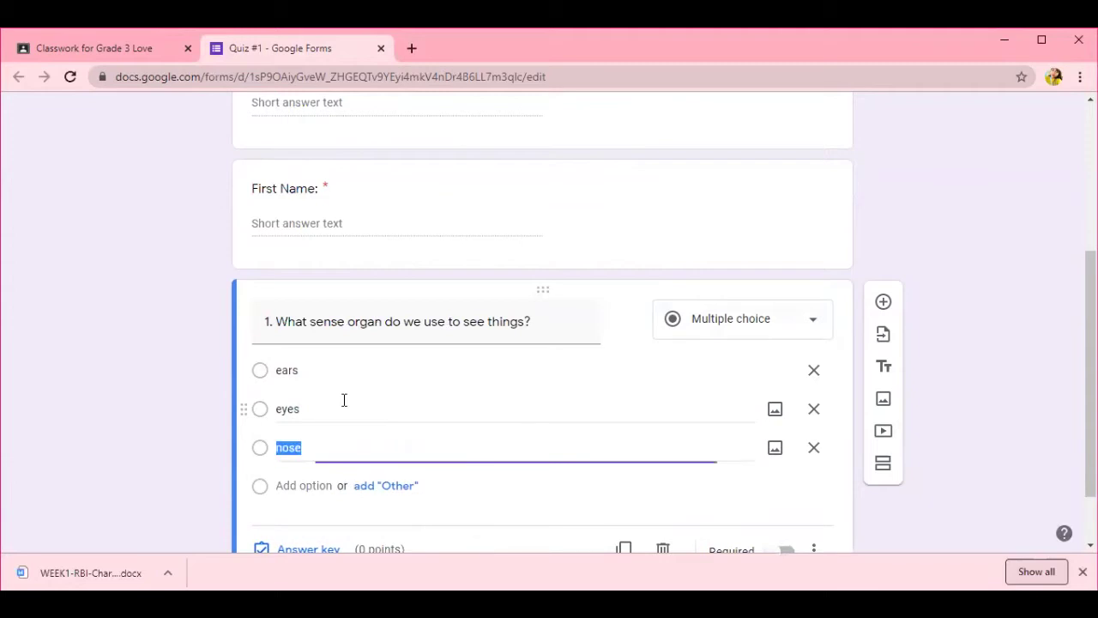
pyautogui.write('skin')
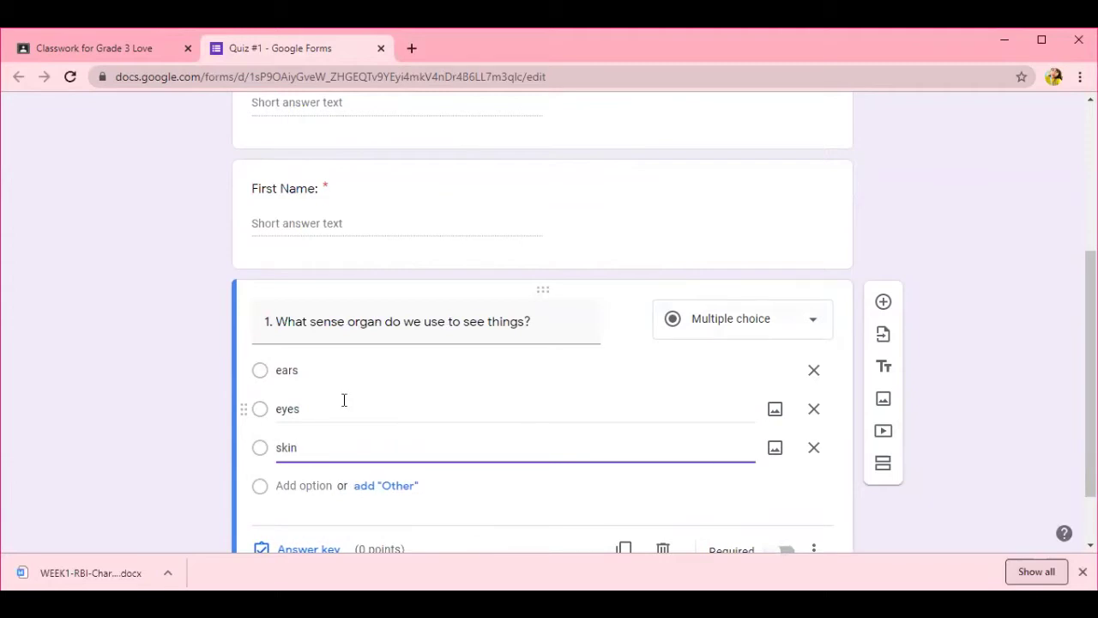
pyautogui.click(319, 483)
pyautogui.write('nose')
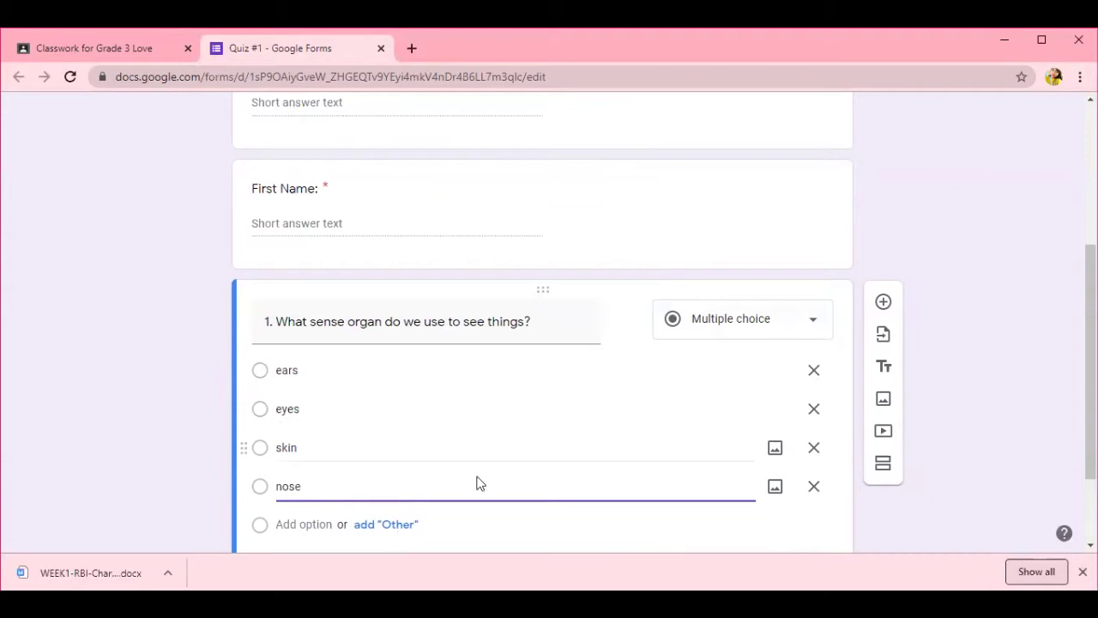
pyautogui.scroll(-2, 555, 438)
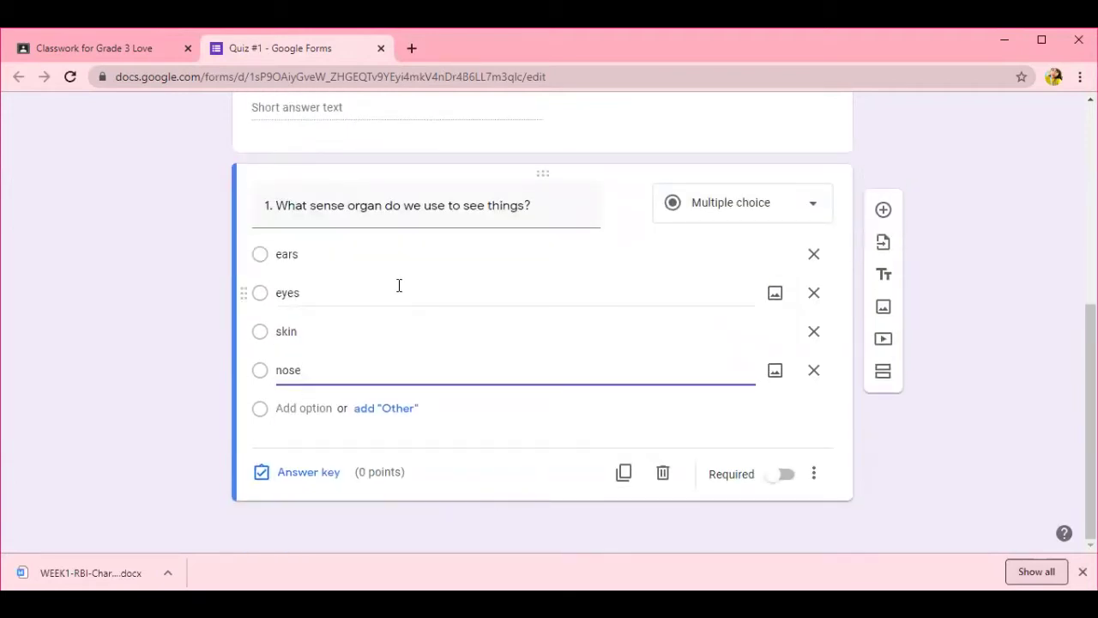
# - Mark eyes correct for 3 points, make question 1 required, and add another question
pyautogui.click(302, 480)
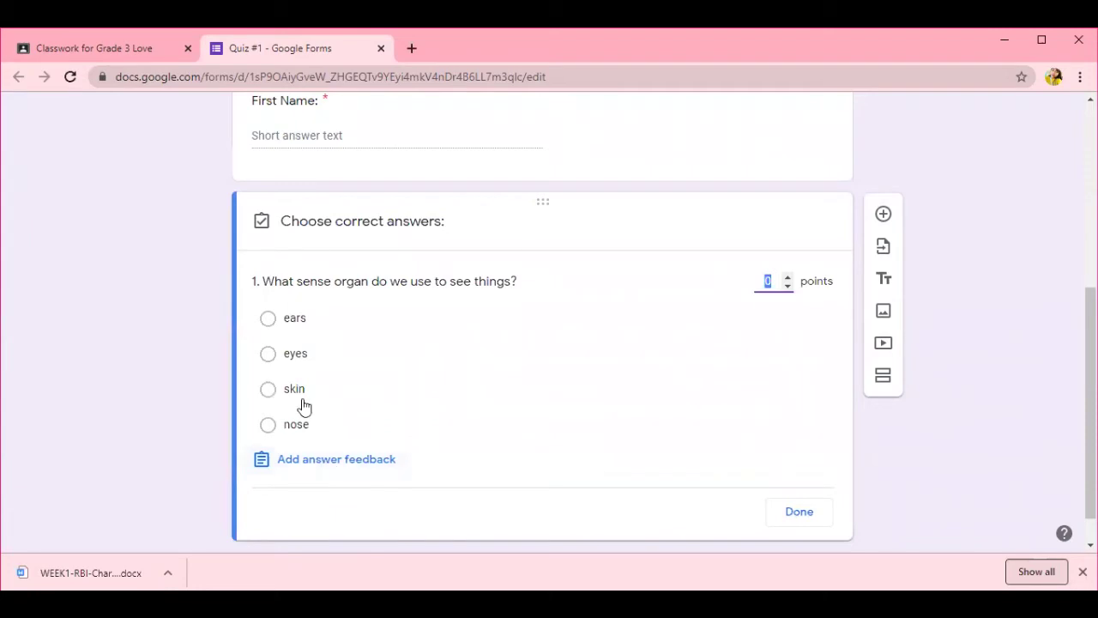
pyautogui.click(273, 354)
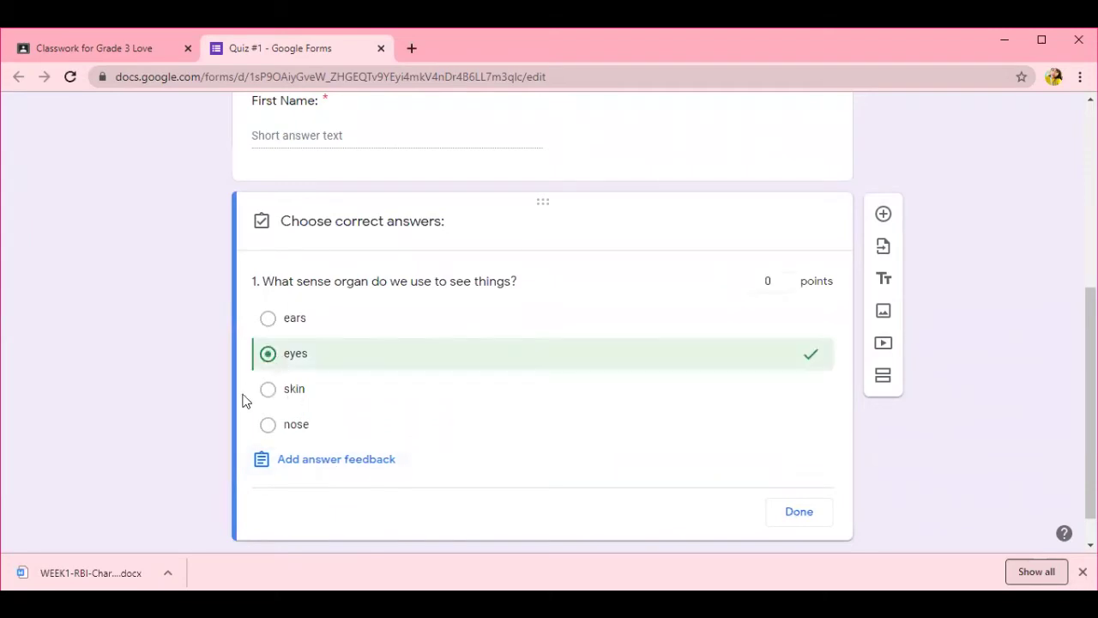
pyautogui.click(788, 278)
pyautogui.click(788, 278)
pyautogui.click(789, 278)
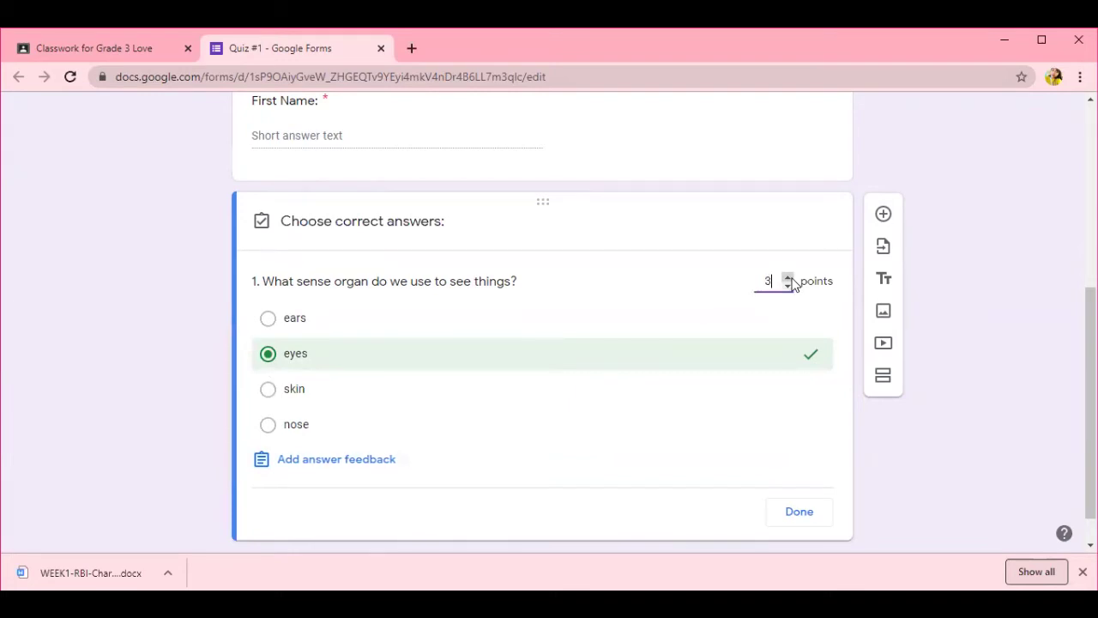
pyautogui.click(802, 514)
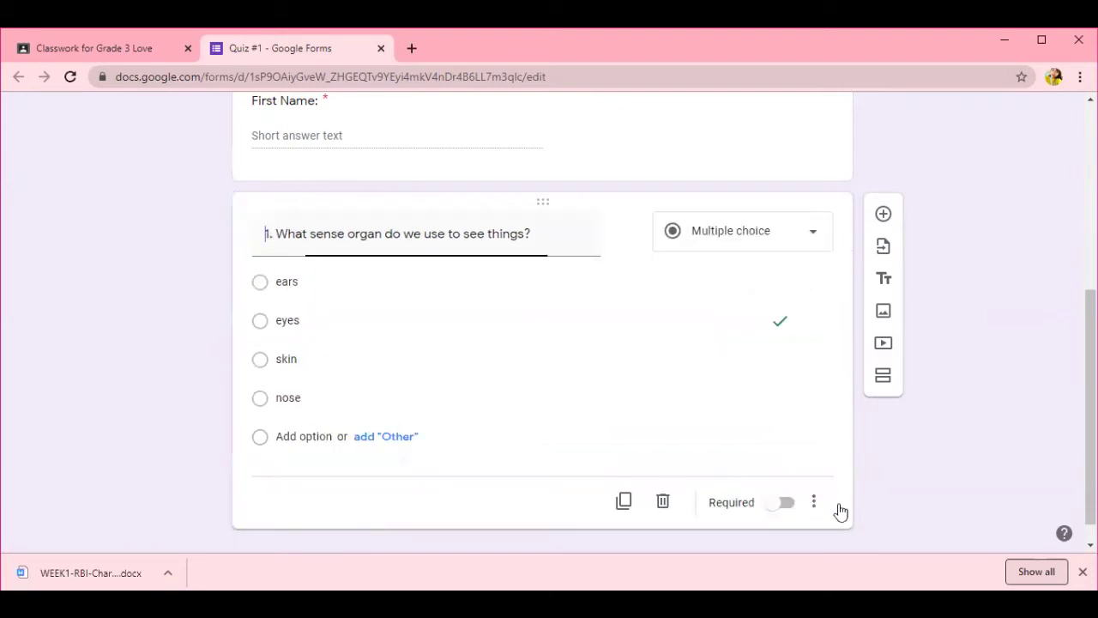
pyautogui.click(789, 505)
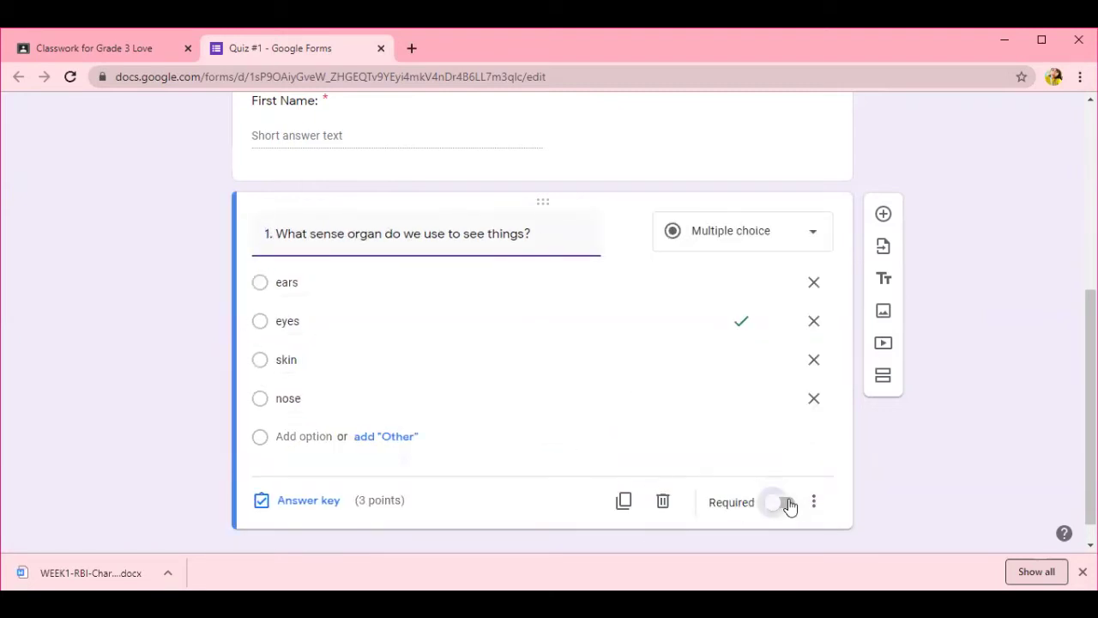
pyautogui.click(883, 216)
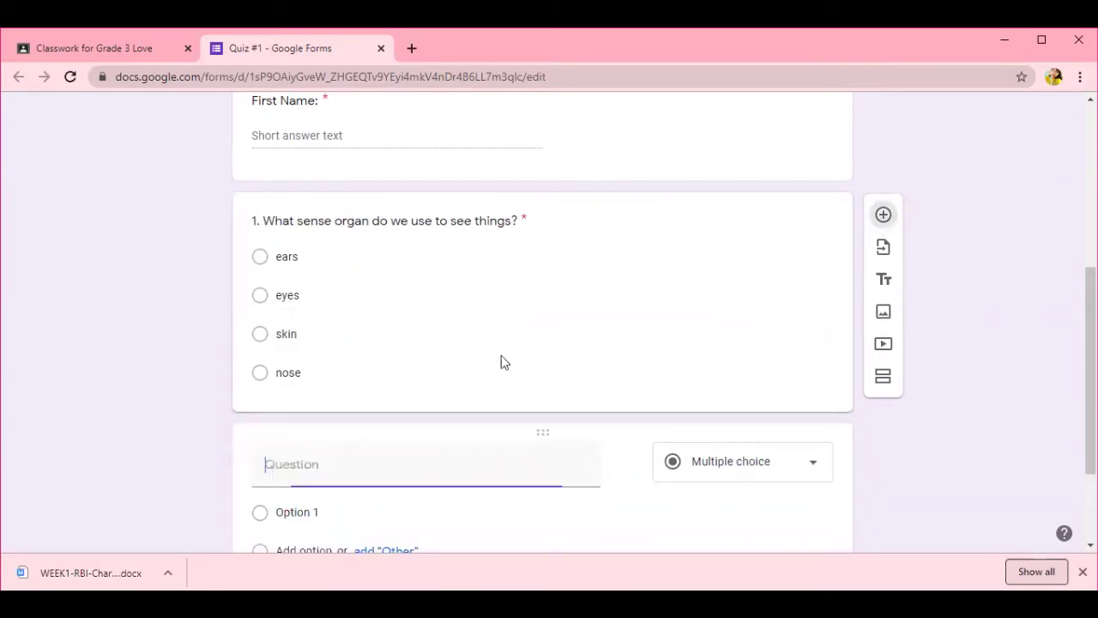
# - Enter question 2 'The sense organ for smelling is' as a short-answer question
pyautogui.write('2.')
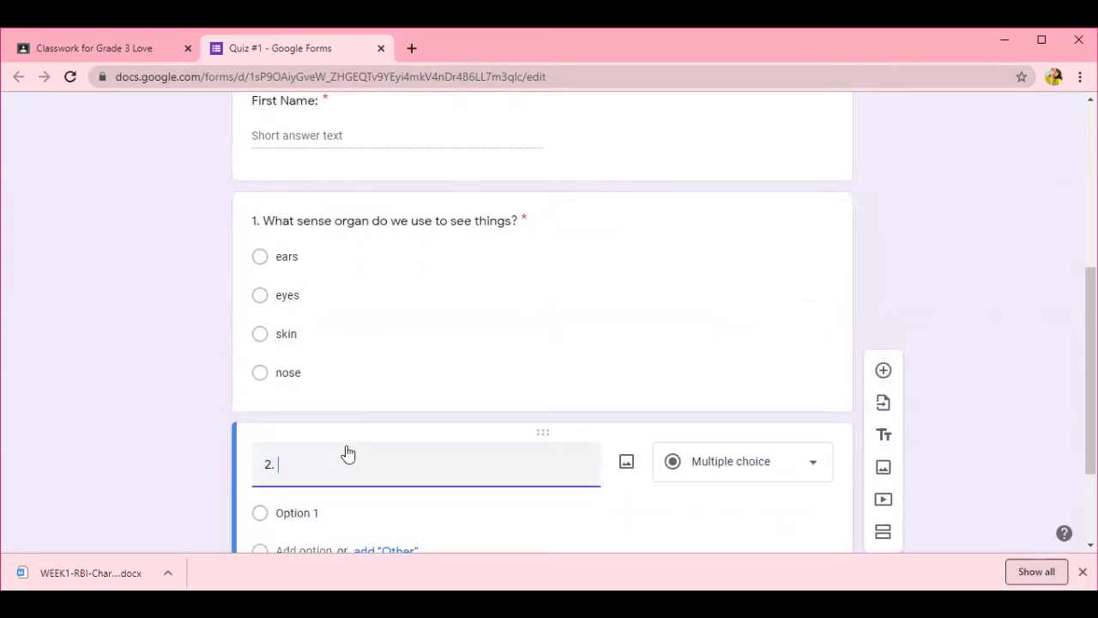
pyautogui.write('The sense organ for smelling is')
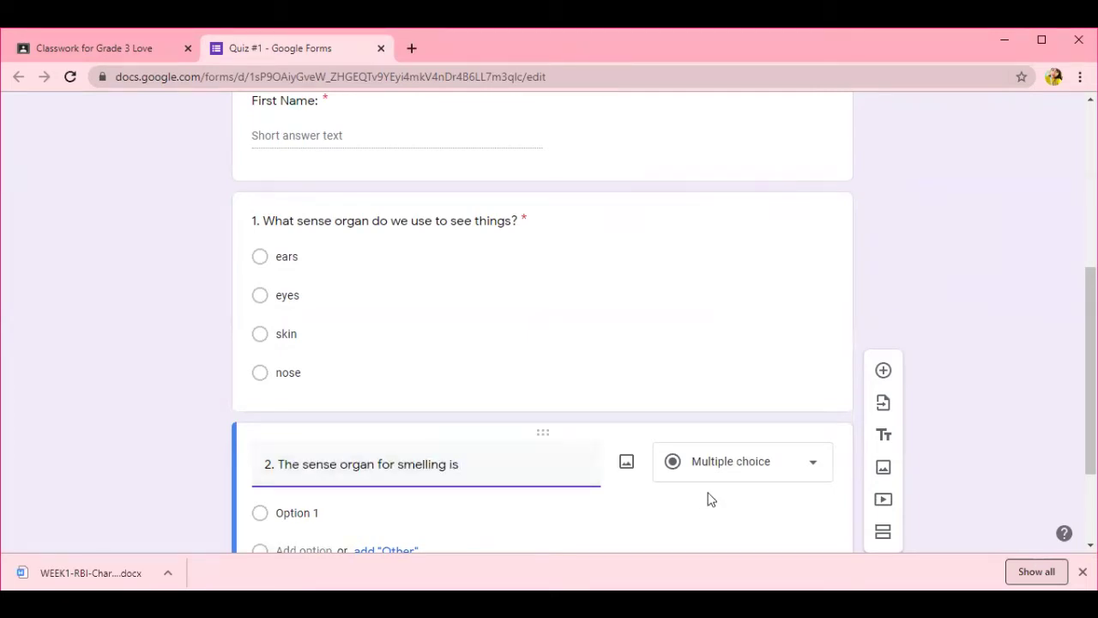
pyautogui.scroll(-1, 720, 478)
pyautogui.click(368, 425)
pyautogui.click(753, 387)
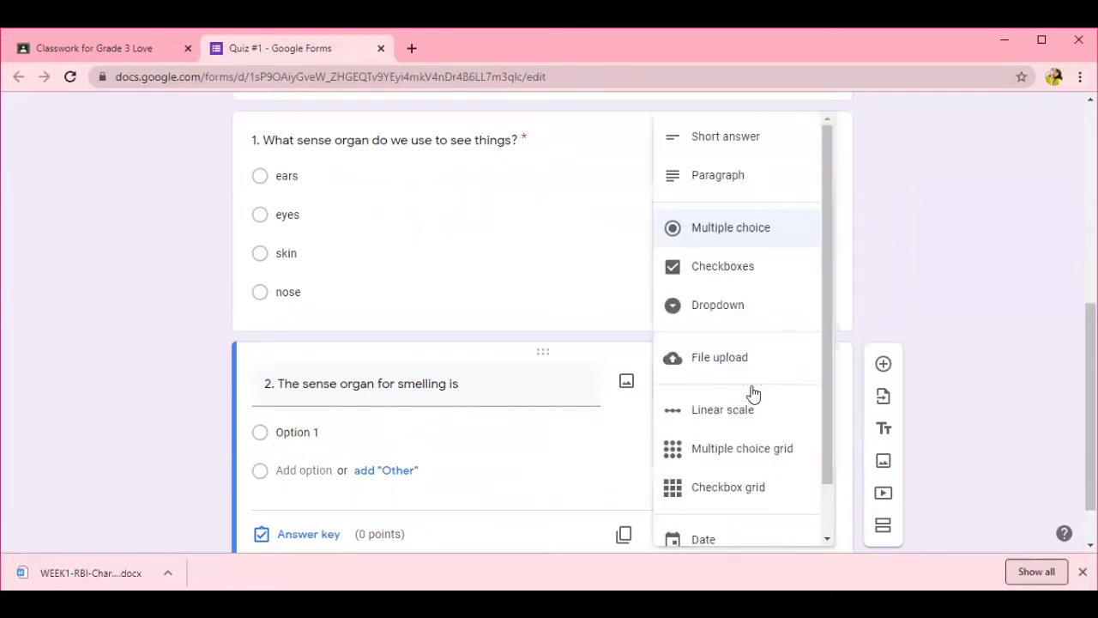
pyautogui.click(717, 144)
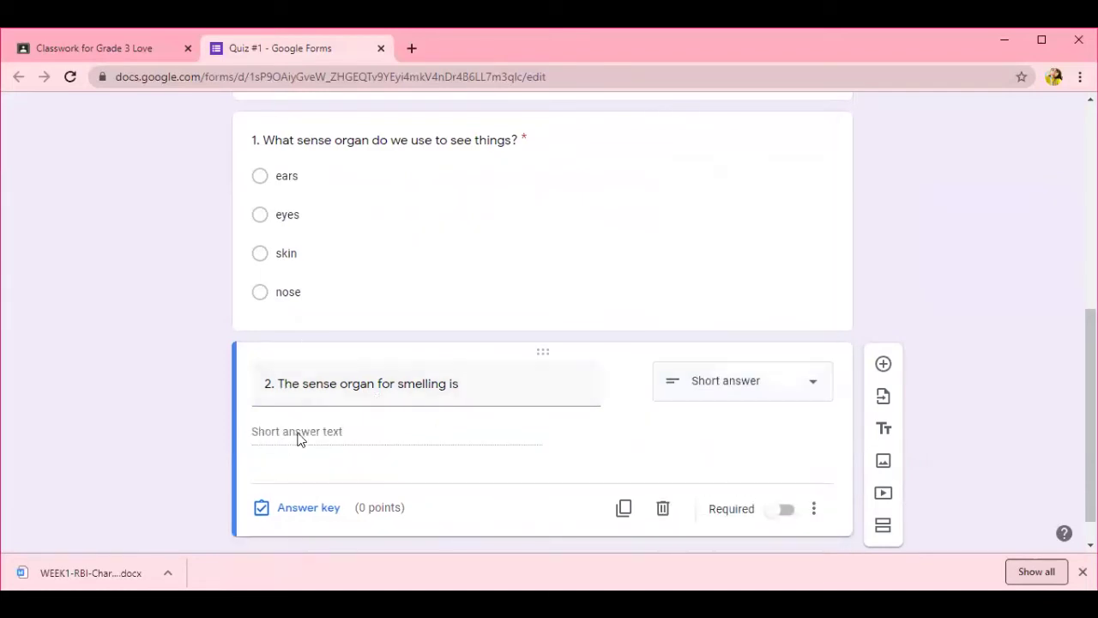
# - Set question 2's correct answer to 'Nose' worth 5 points and add a new question
pyautogui.click(309, 510)
pyautogui.click(315, 334)
pyautogui.write('Nose')
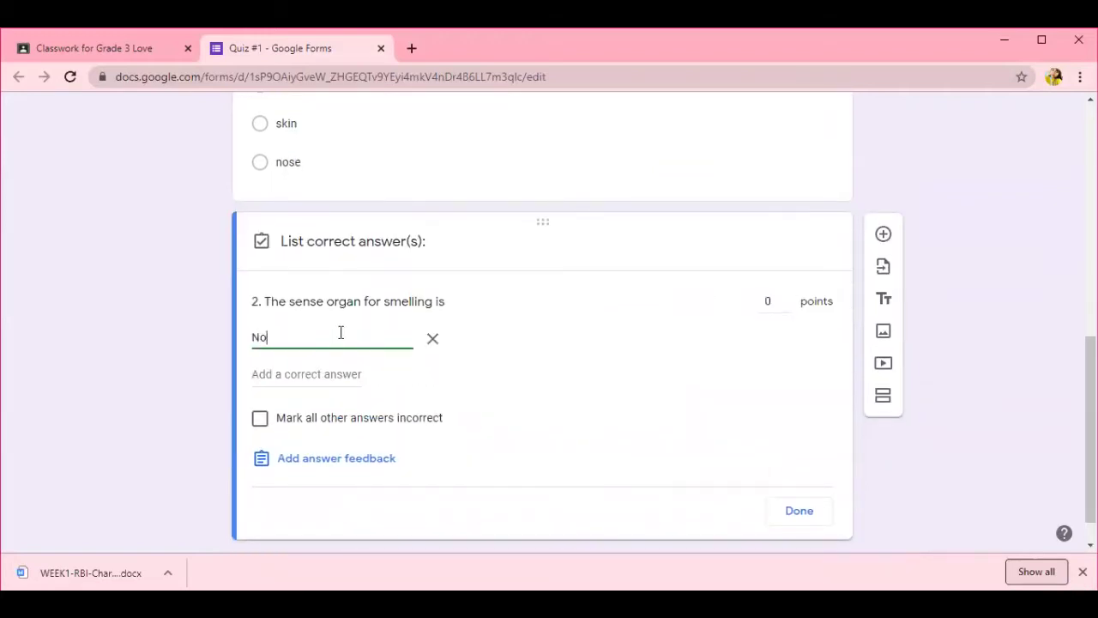
pyautogui.click(787, 298)
pyautogui.click(787, 298)
pyautogui.click(788, 298)
pyautogui.click(788, 298)
pyautogui.click(787, 299)
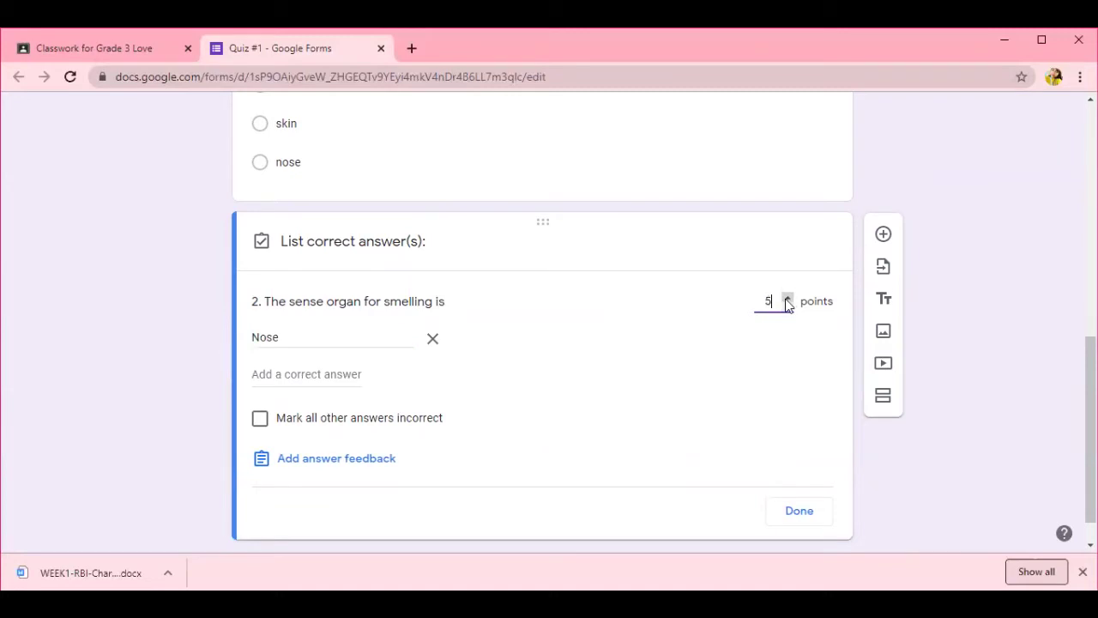
pyautogui.click(801, 509)
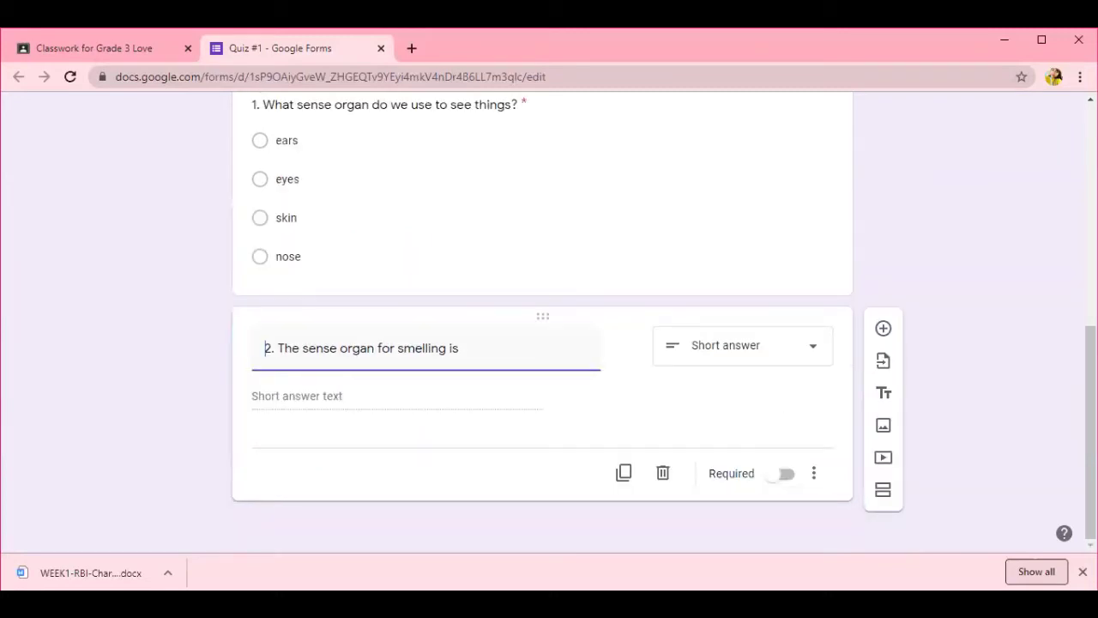
pyautogui.click(883, 327)
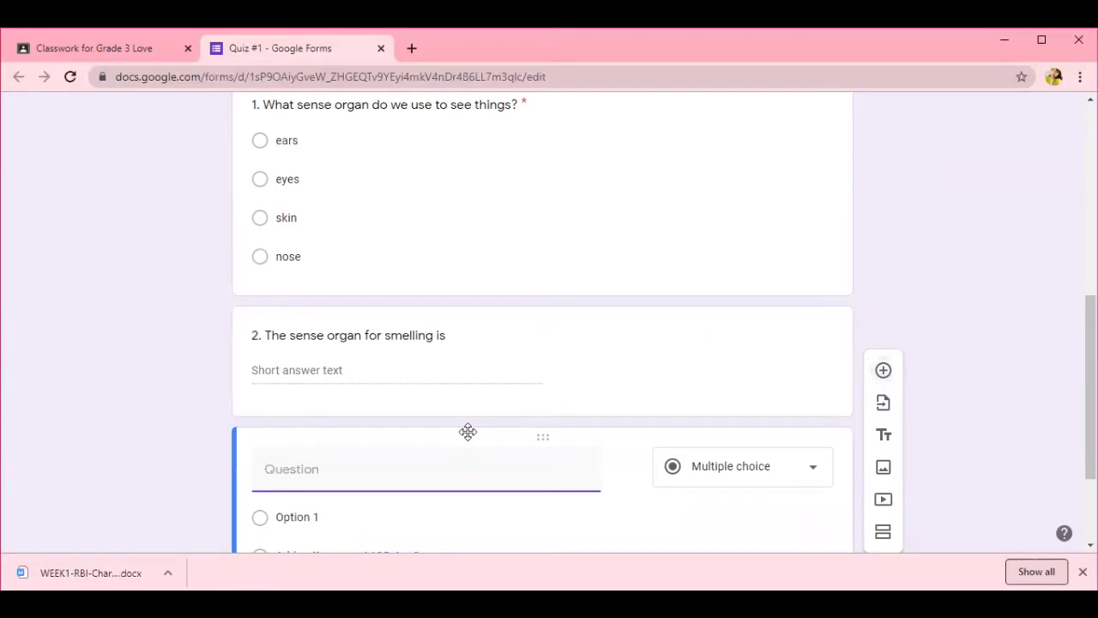
# - Title question 3 'What sense organ can you see in the picture?' and upload the pngtree ear image
pyautogui.write('3.')
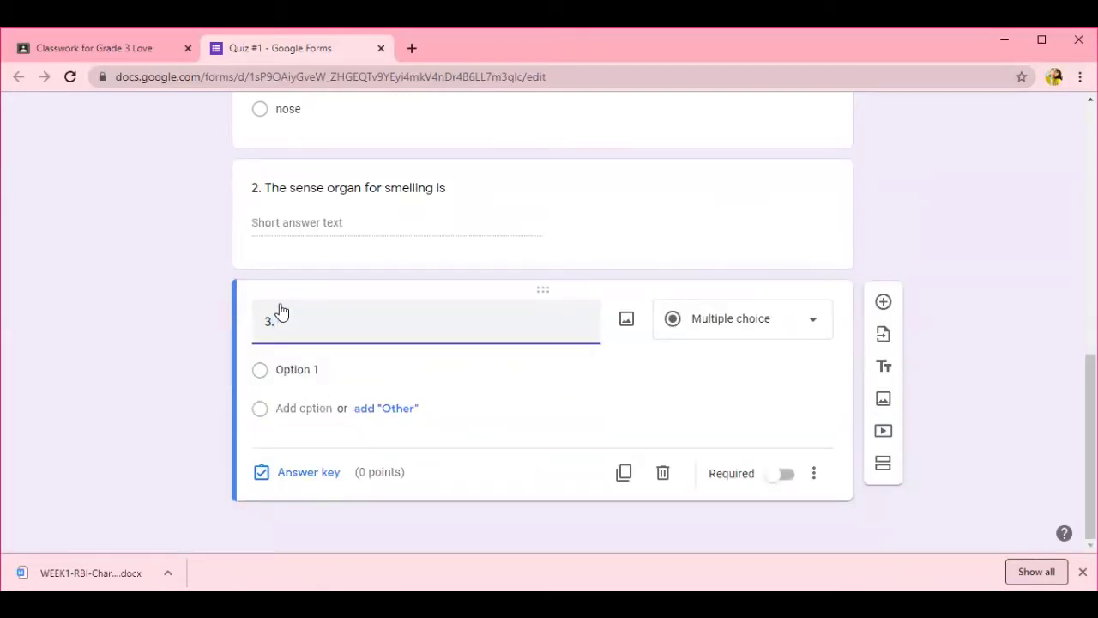
pyautogui.write(' What sense organ can you see in the picture?')
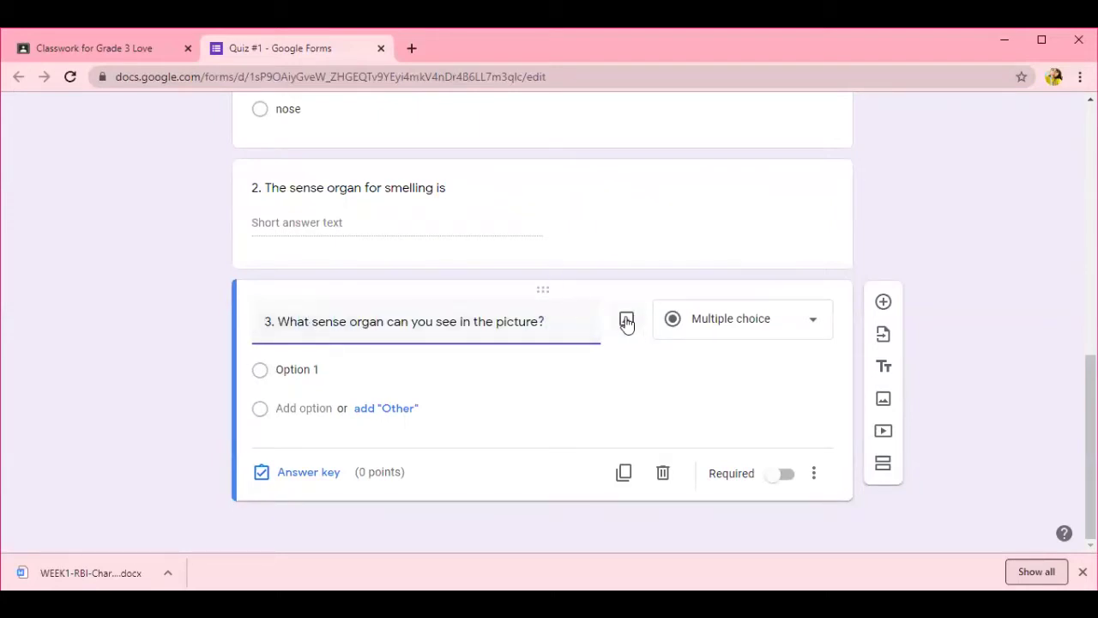
pyautogui.click(627, 321)
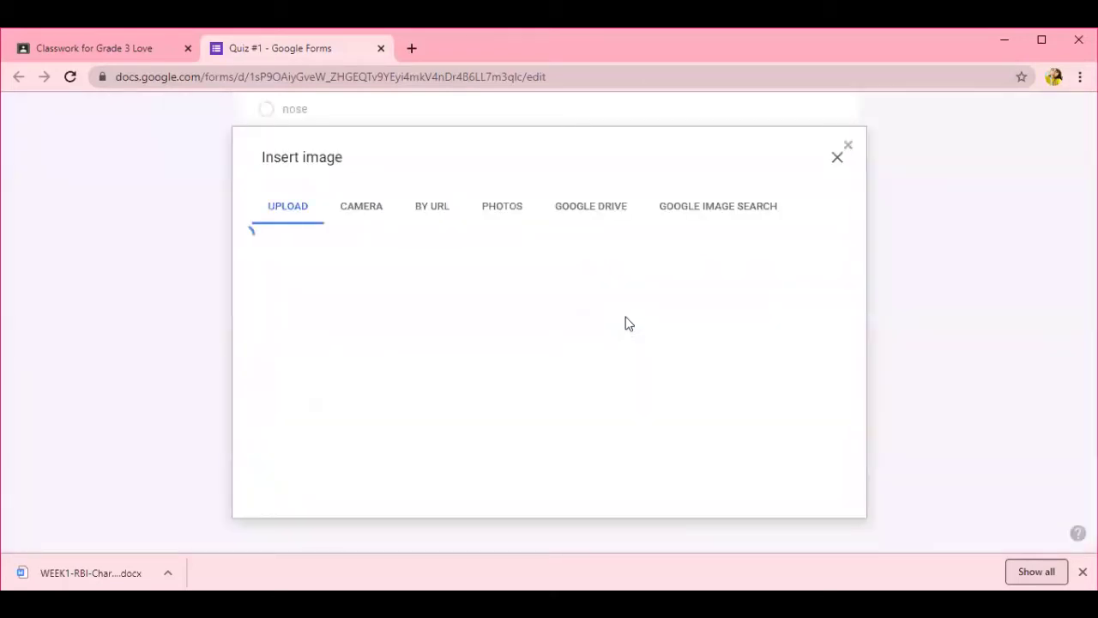
pyautogui.click(538, 422)
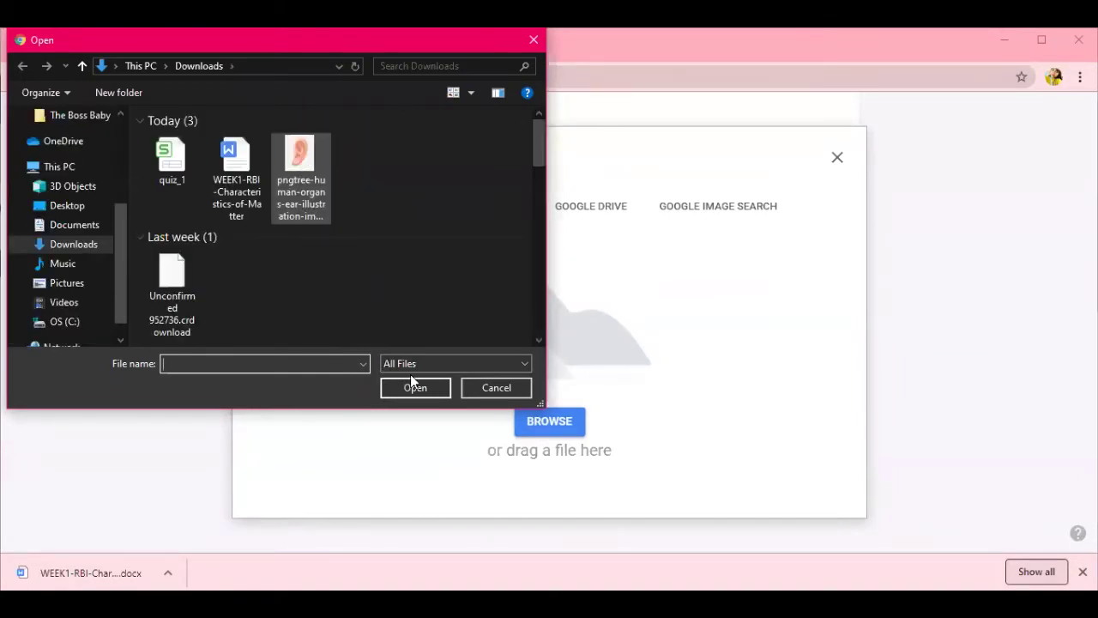
pyautogui.click(393, 392)
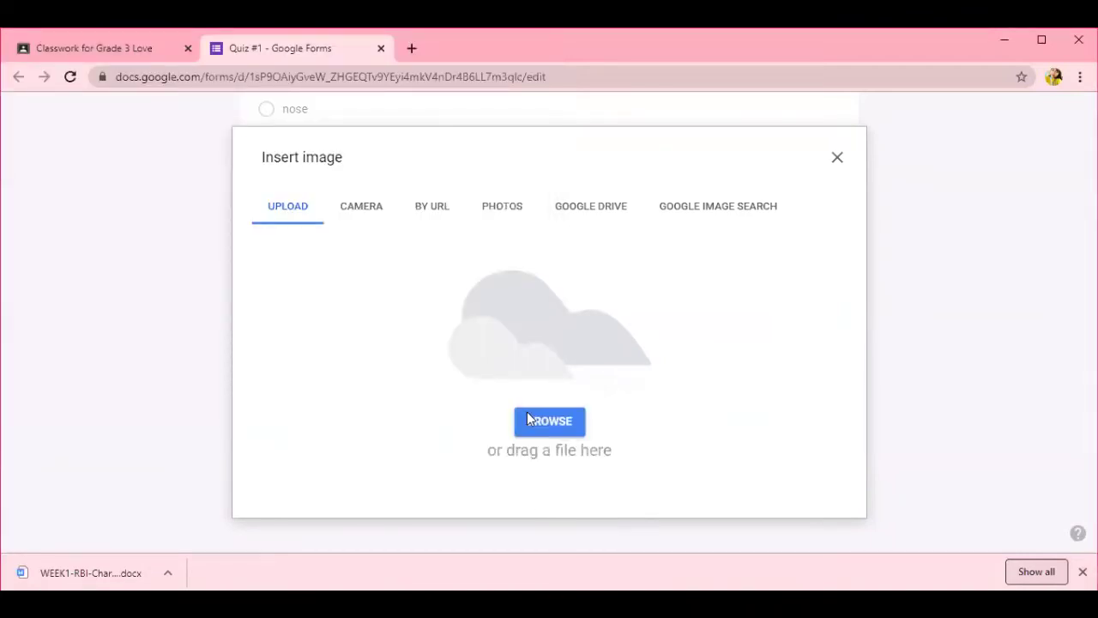
pyautogui.scroll(-4, 480, 427)
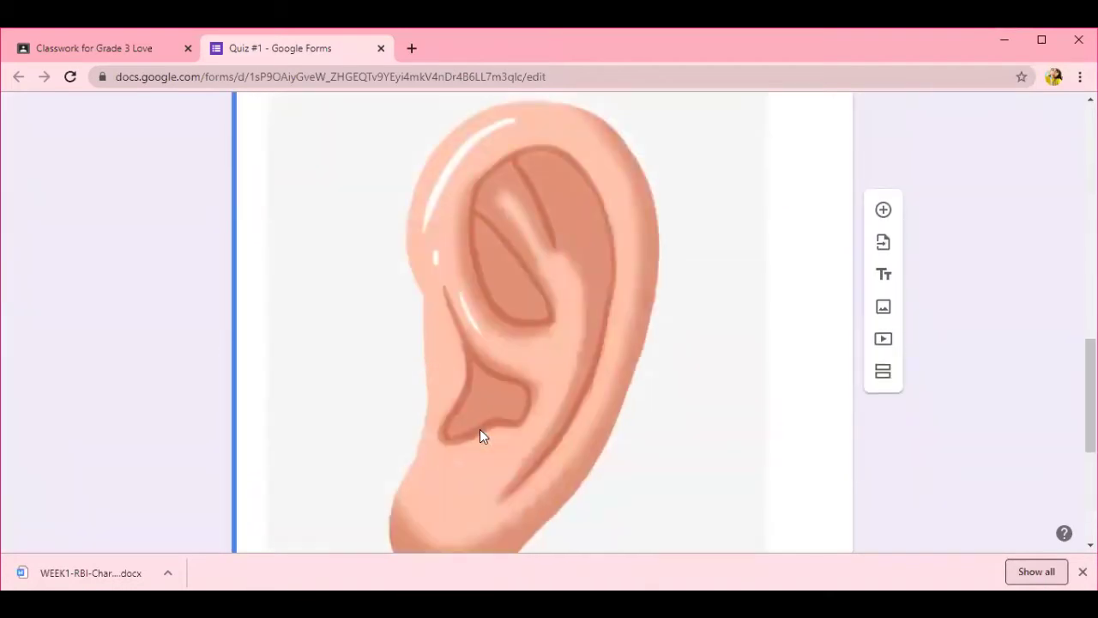
pyautogui.scroll(6, 480, 430)
pyautogui.scroll(-1, 779, 448)
pyautogui.scroll(-1, 779, 448)
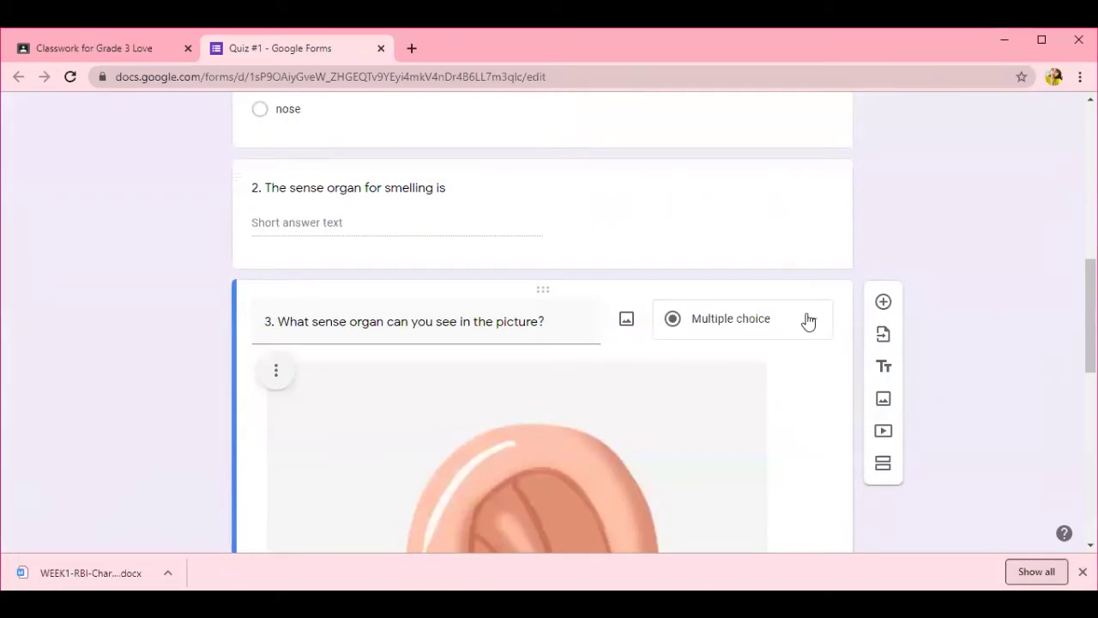
pyautogui.scroll(-3, 726, 385)
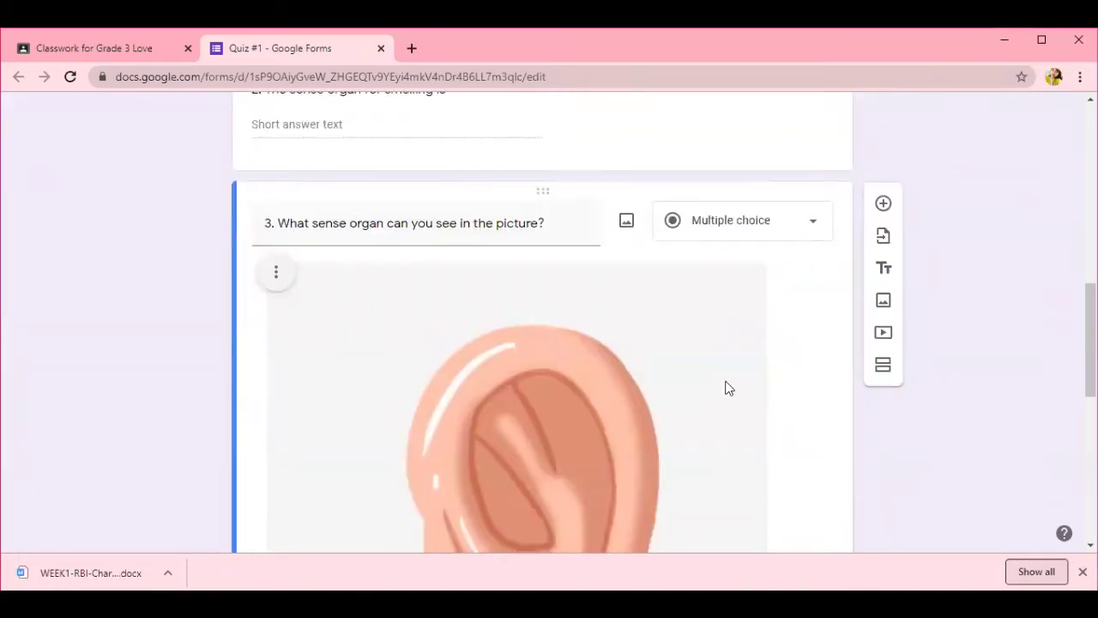
pyautogui.scroll(-2, 527, 402)
# - Give question 3 the choices ears, eyes, nose and tongue
pyautogui.click(320, 370)
pyautogui.write('ears')
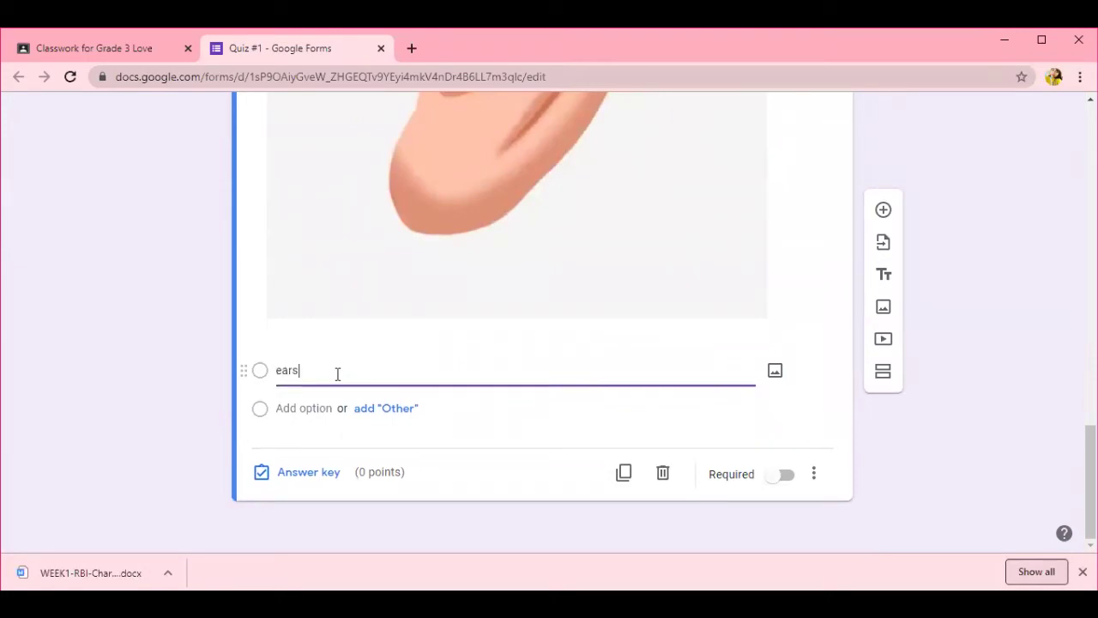
pyautogui.press('Return')
pyautogui.write('s')
pyautogui.press('Return')
pyautogui.write('nose')
pyautogui.press('Return')
pyautogui.write('tongue')
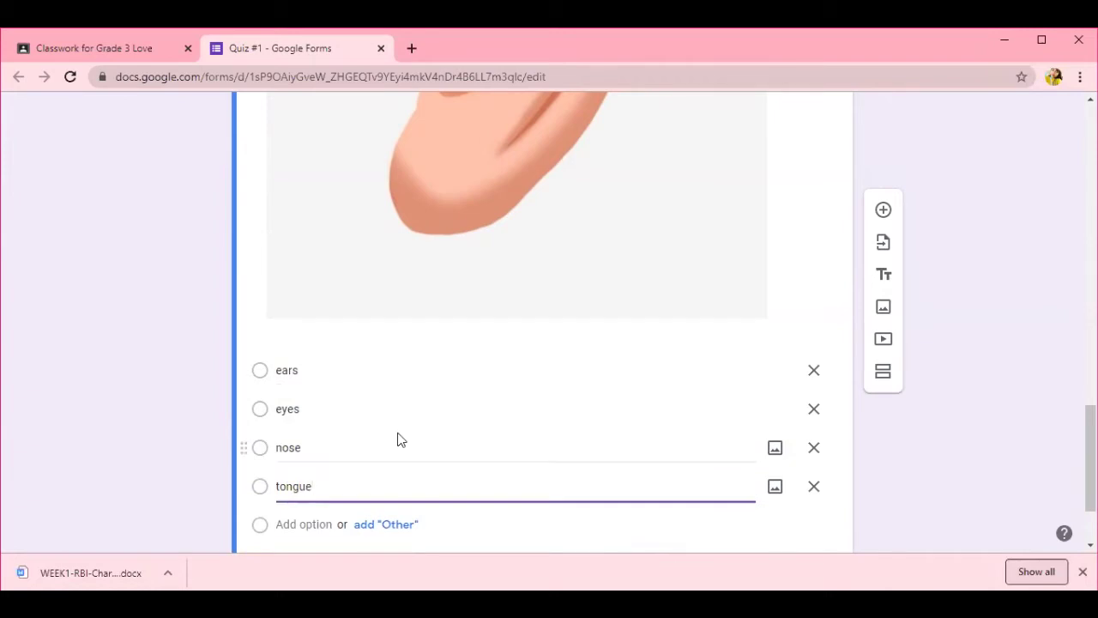
pyautogui.scroll(-1, 360, 455)
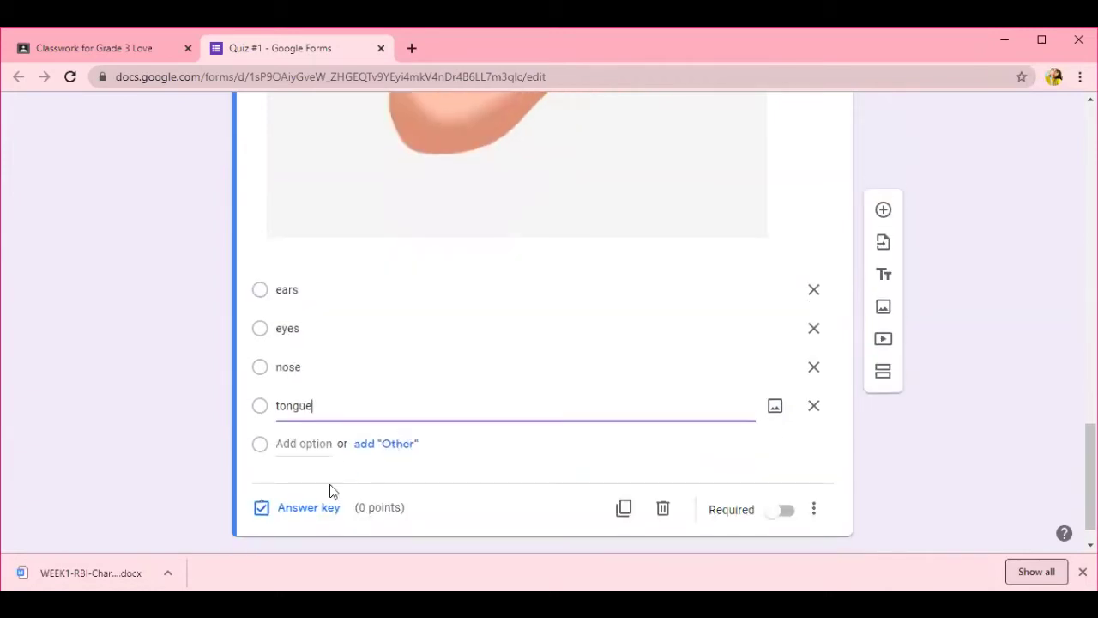
# - Mark ears correct for 5 points, make question 3 required, and check the 13-point quiz total
pyautogui.click(312, 507)
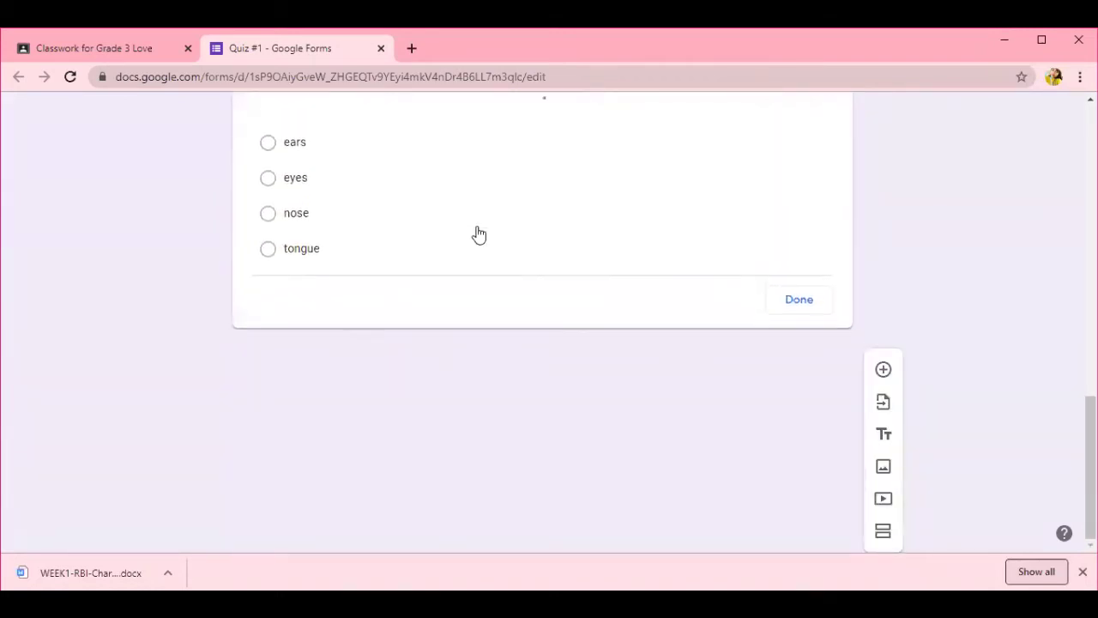
pyautogui.scroll(-7, 347, 483)
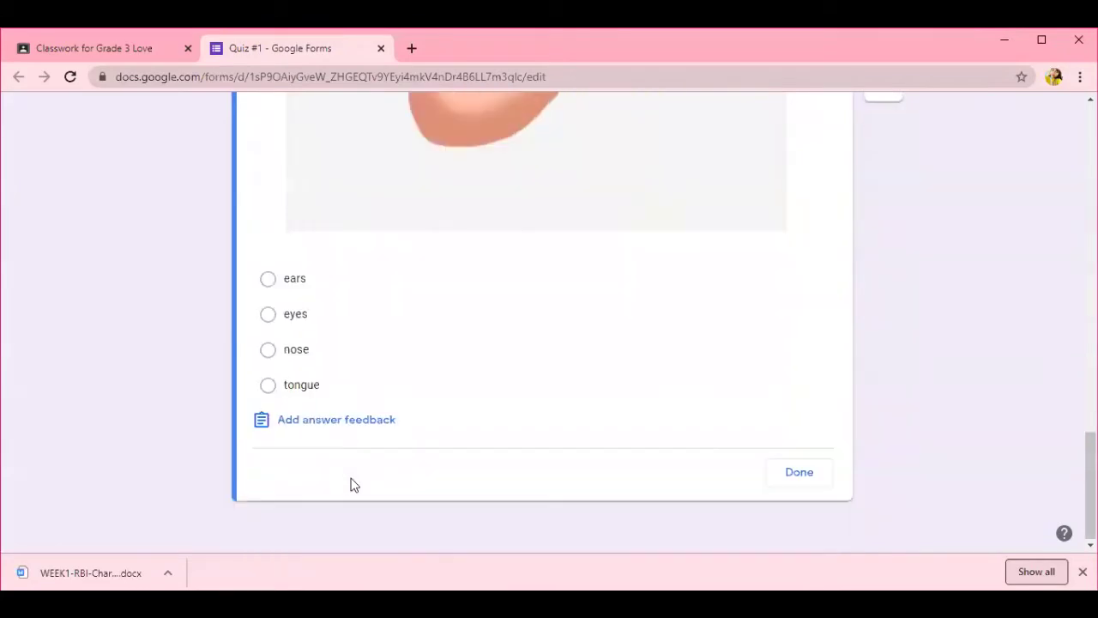
pyautogui.scroll(7, 735, 407)
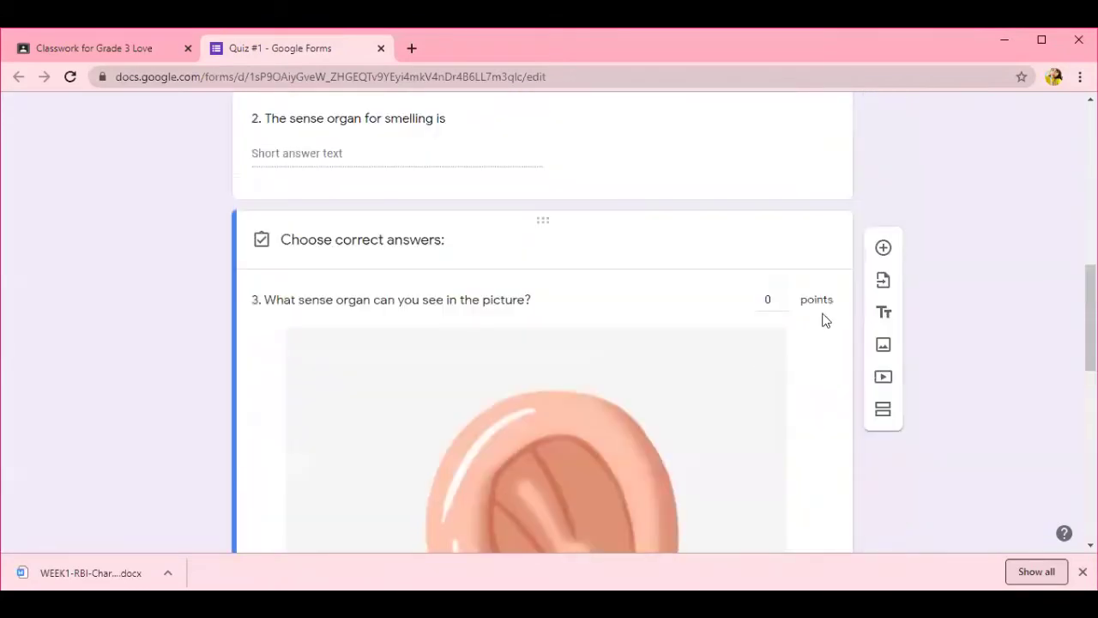
pyautogui.doubleClick(787, 296)
pyautogui.click(788, 295)
pyautogui.click(787, 295)
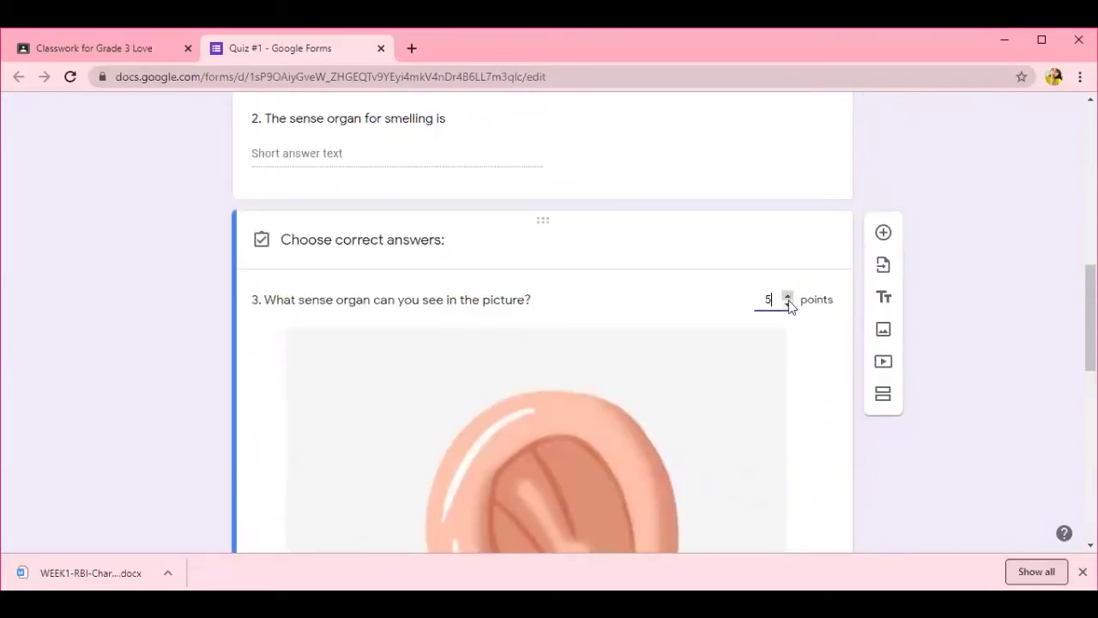
pyautogui.scroll(-4, 829, 427)
pyautogui.scroll(-2, 815, 453)
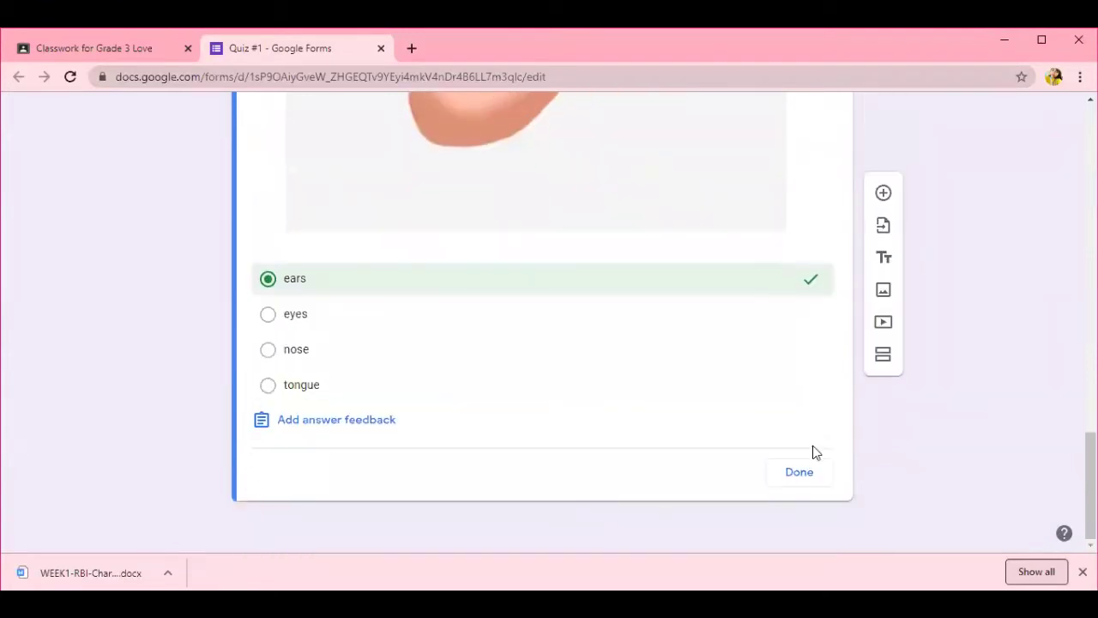
pyautogui.click(798, 473)
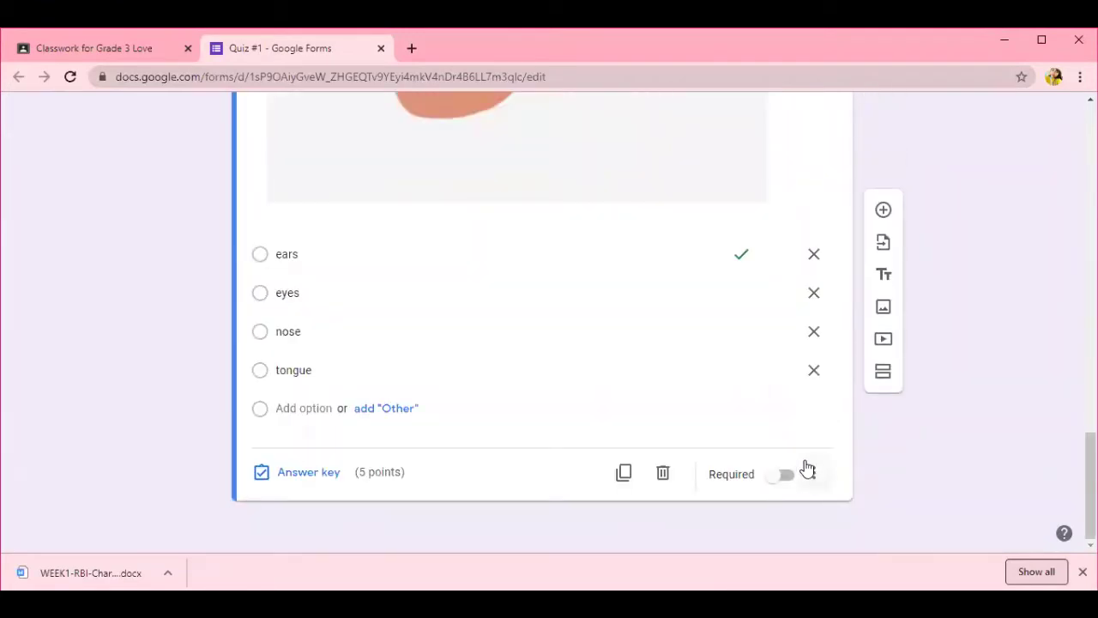
pyautogui.click(784, 481)
pyautogui.scroll(15, 732, 393)
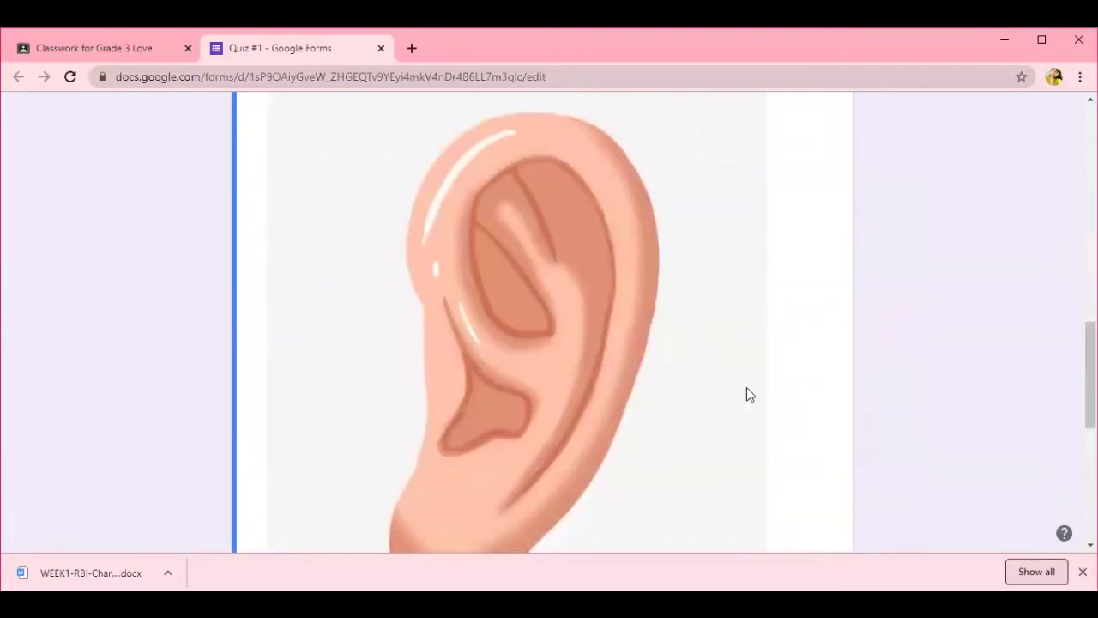
pyautogui.scroll(2, 758, 393)
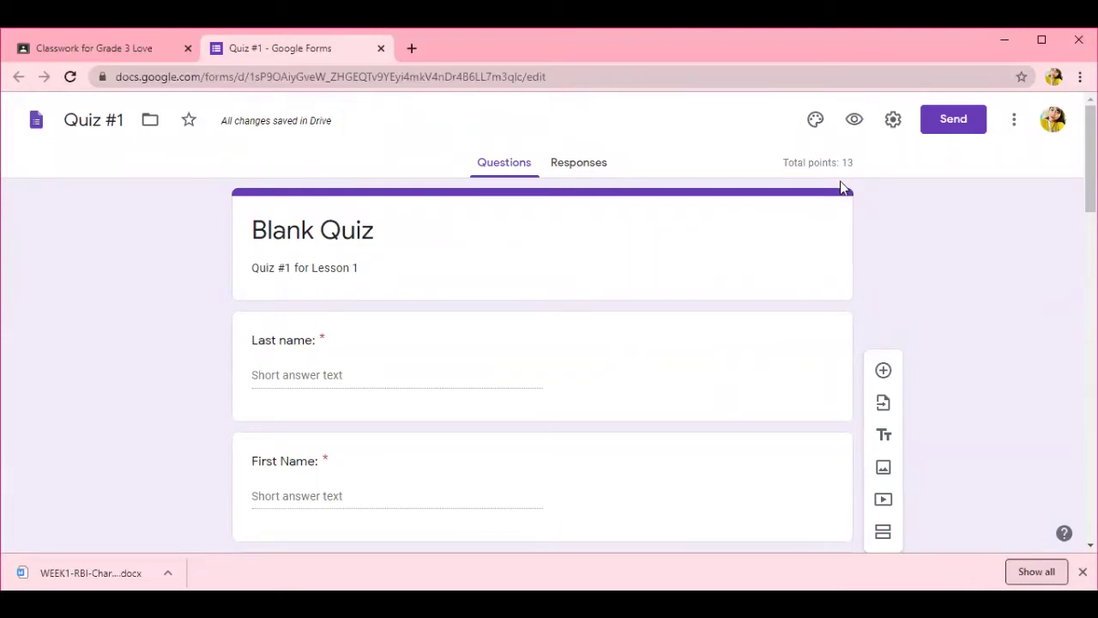
pyautogui.moveTo(784, 163); pyautogui.dragTo(854, 176)
pyautogui.click(877, 169)
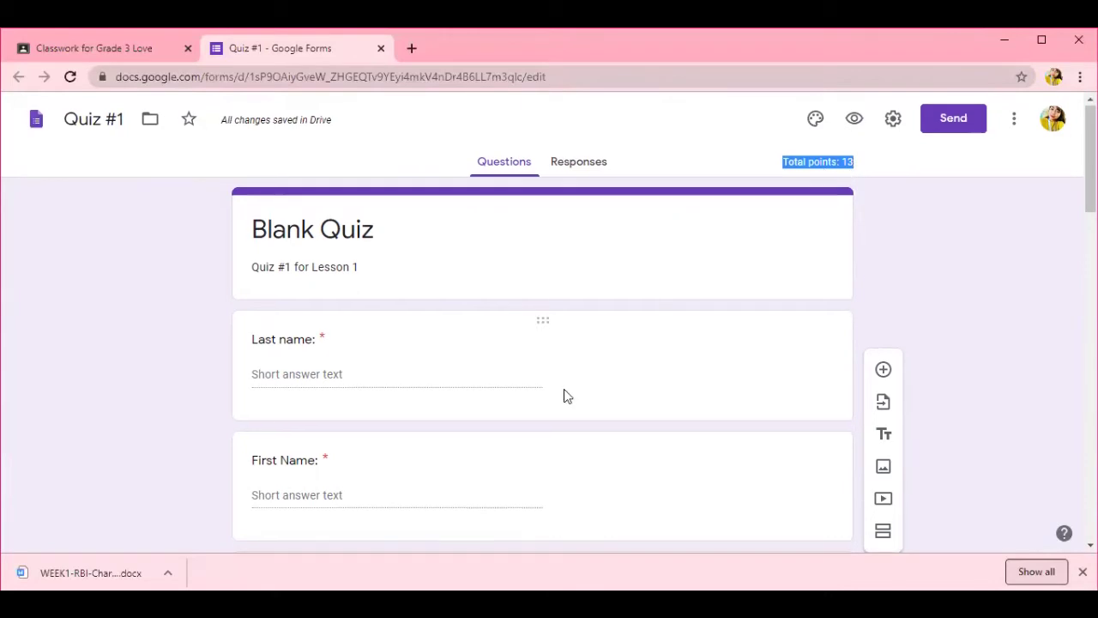
pyautogui.scroll(-15, 564, 390)
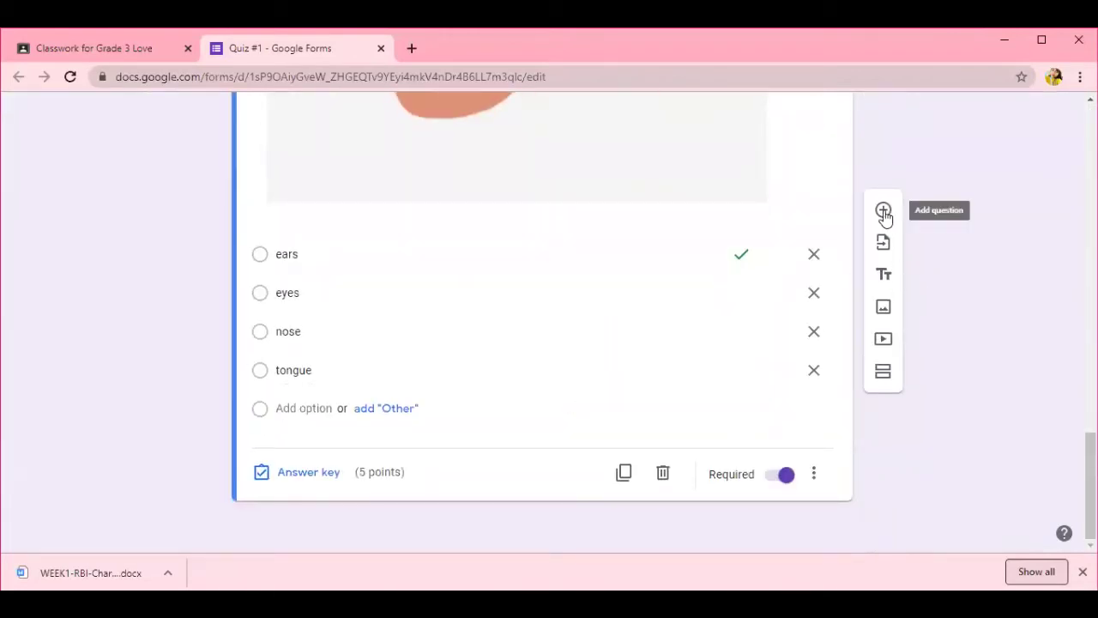
# - Add grid question 4 'Match the sense organ to its function.' with smelling/seeing/tasting rows and eyes/nose/tongue columns
pyautogui.click(884, 209)
pyautogui.write('4.')
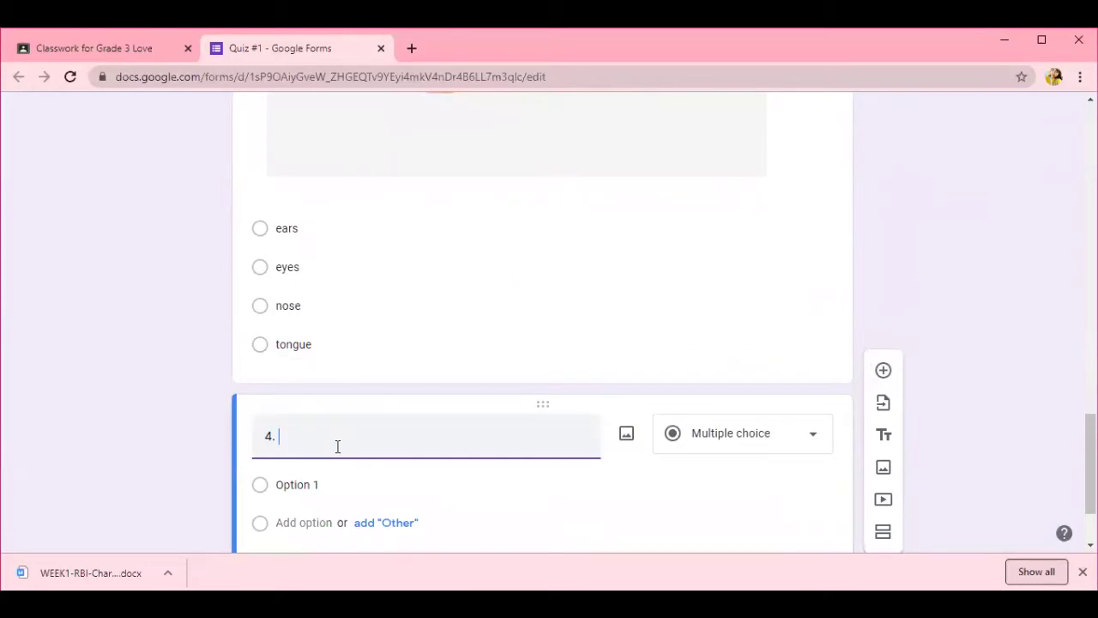
pyautogui.write(' Match the sense organ to its function.')
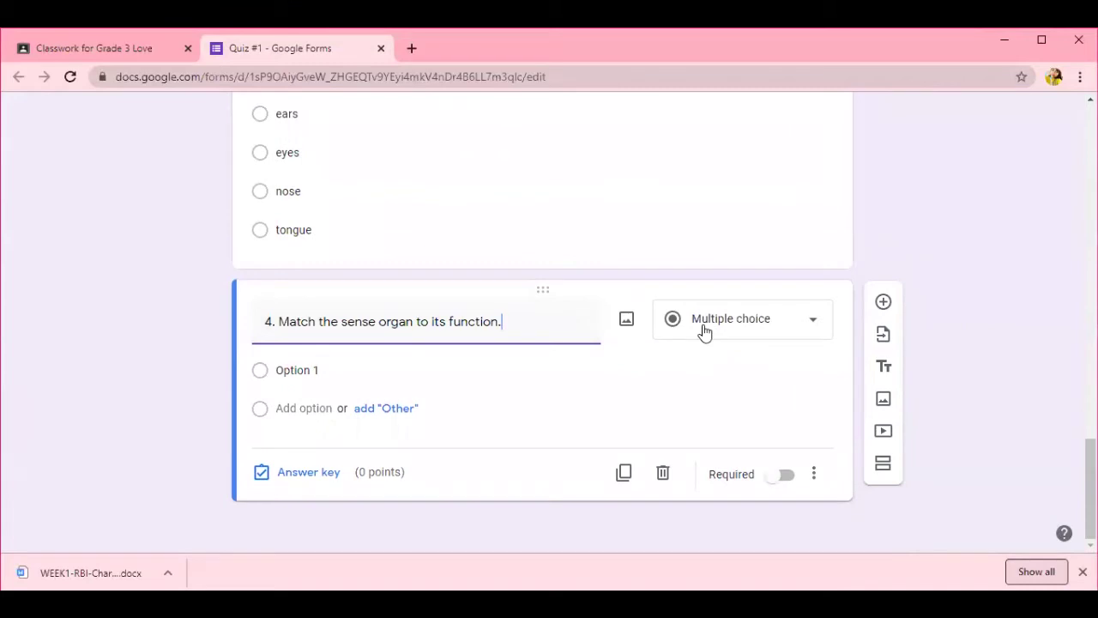
pyautogui.click(704, 332)
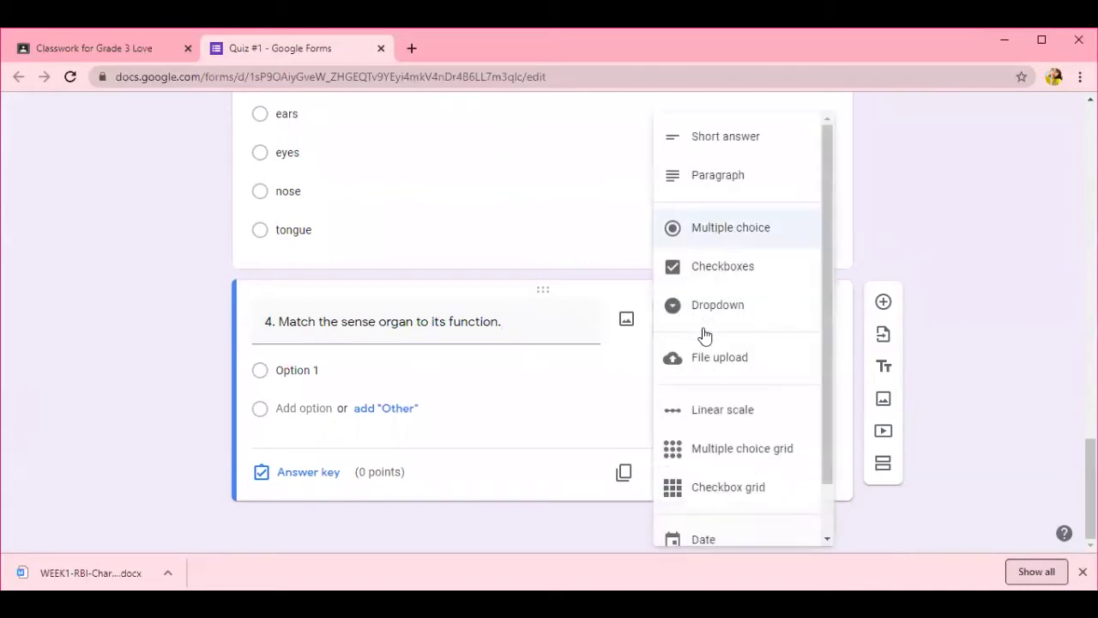
pyautogui.click(730, 449)
pyautogui.click(314, 394)
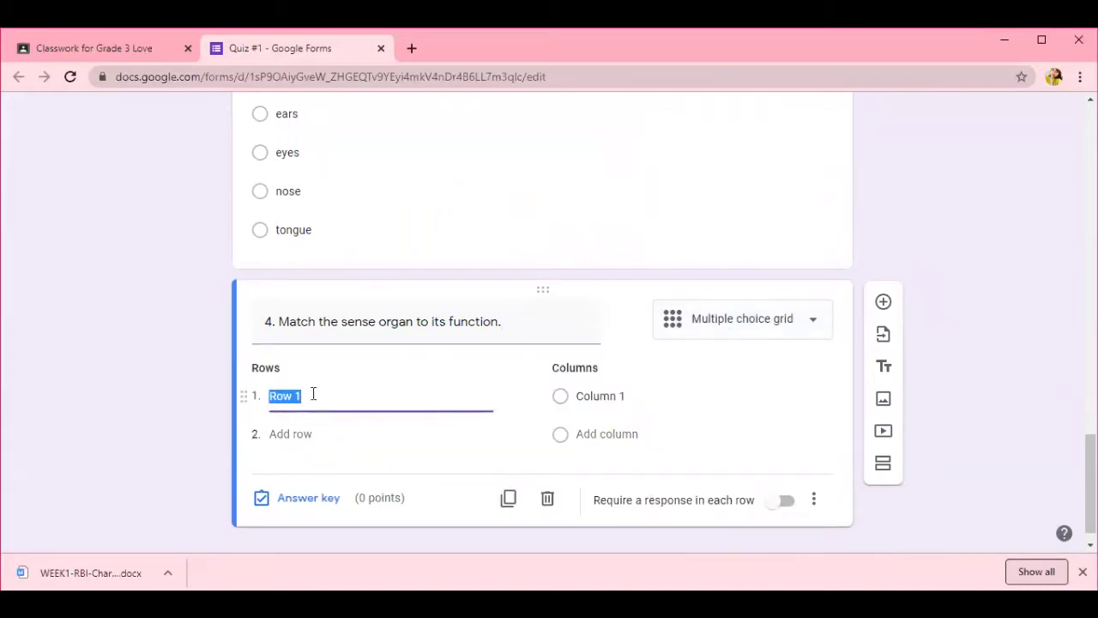
pyautogui.write('For')
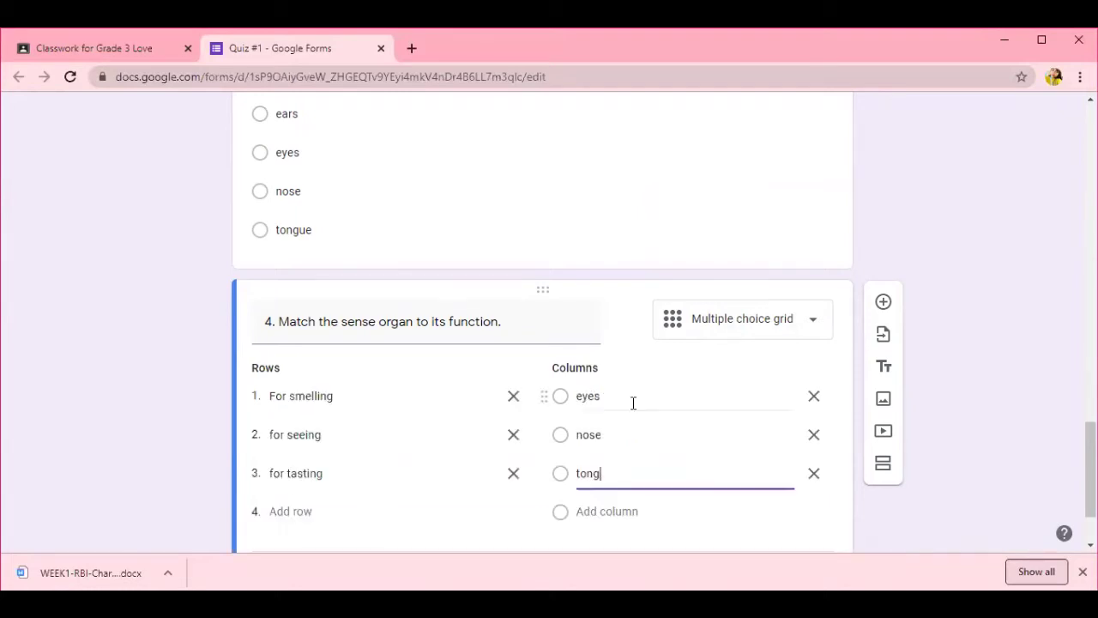
pyautogui.write('ue')
pyautogui.scroll(-1, 520, 527)
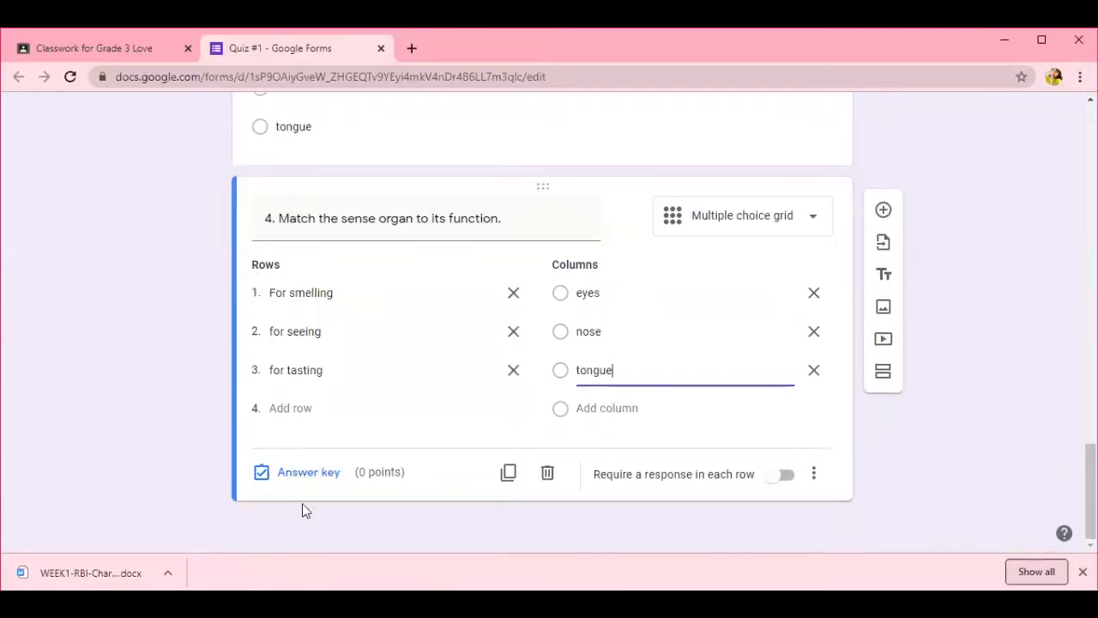
# - Key question 4 as smelling–nose, seeing–eyes, tasting–tongue for 6 points, requiring a response in each row
pyautogui.click(307, 472)
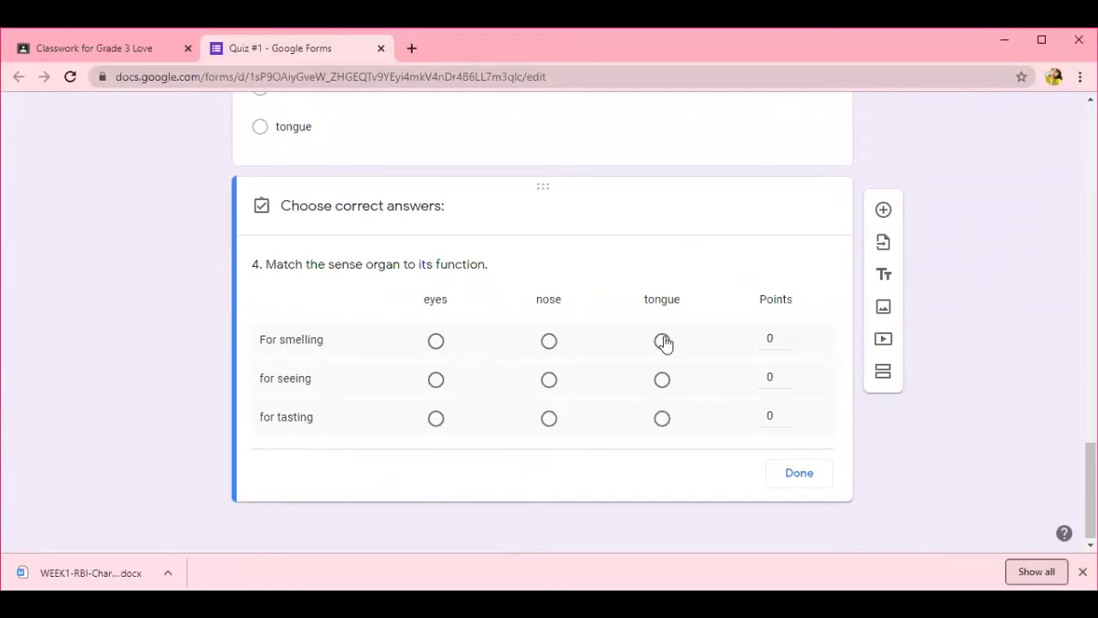
pyautogui.click(549, 341)
pyautogui.click(436, 380)
pyautogui.click(661, 419)
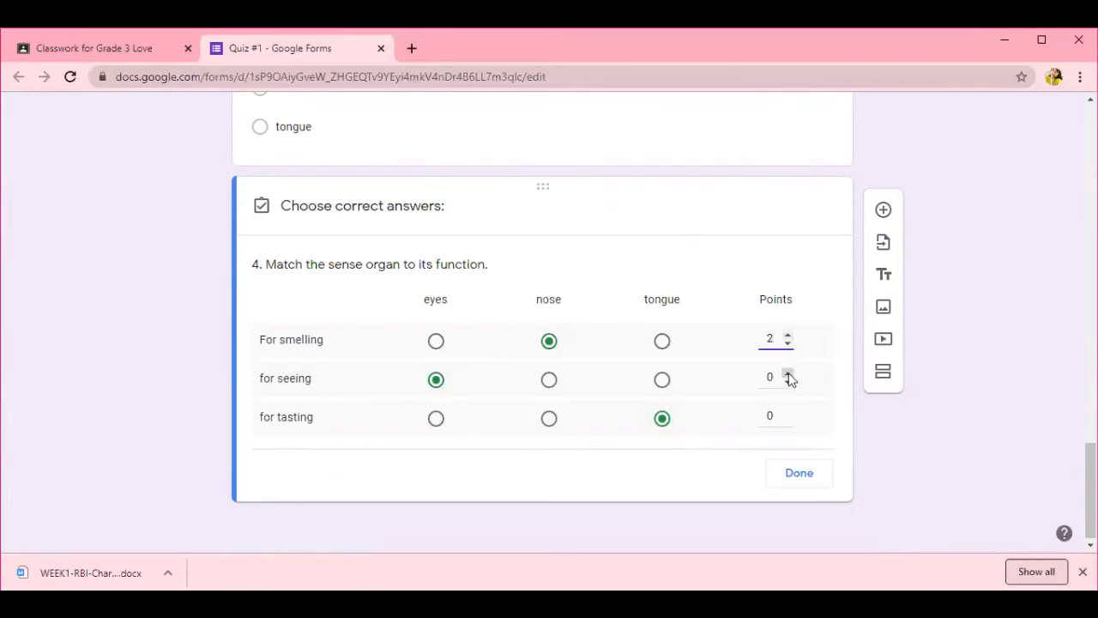
pyautogui.click(787, 374)
pyautogui.click(787, 373)
pyautogui.click(788, 412)
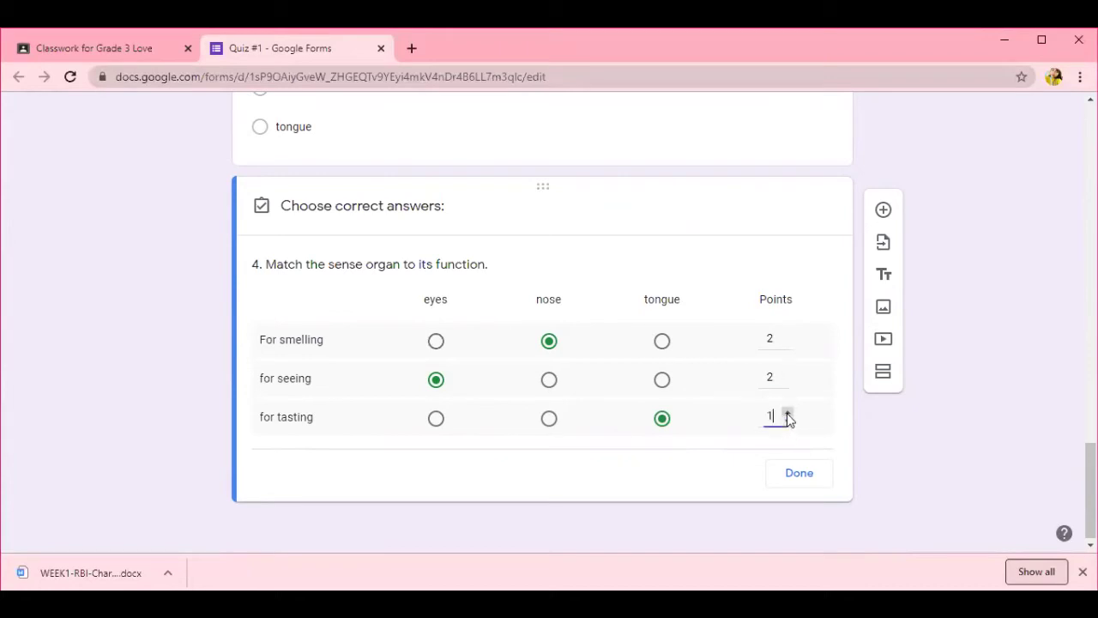
pyautogui.click(798, 482)
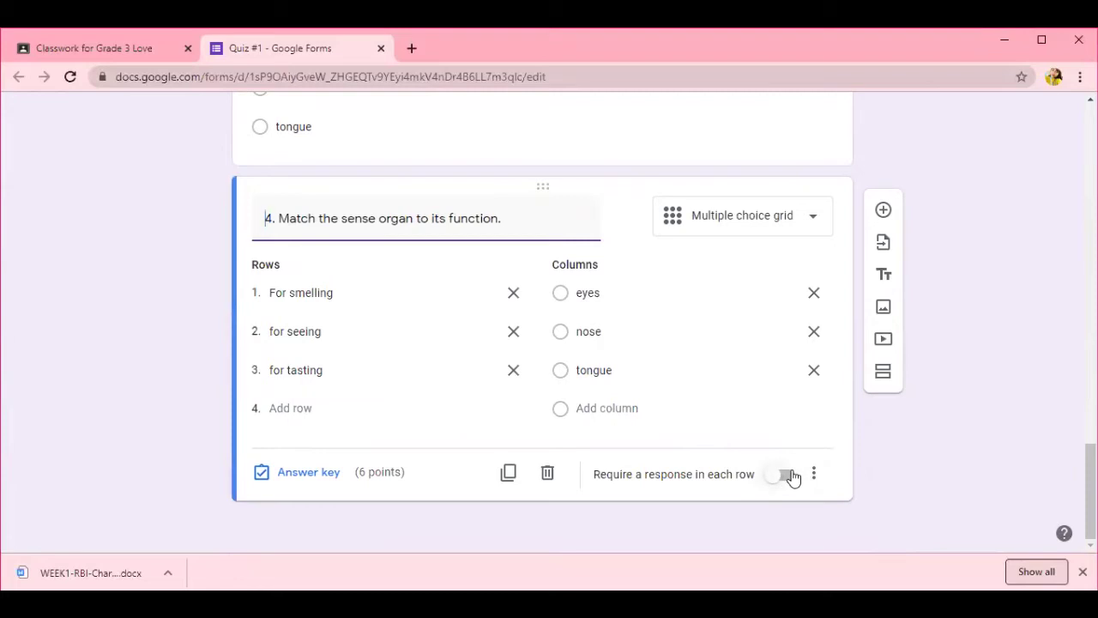
pyautogui.click(790, 476)
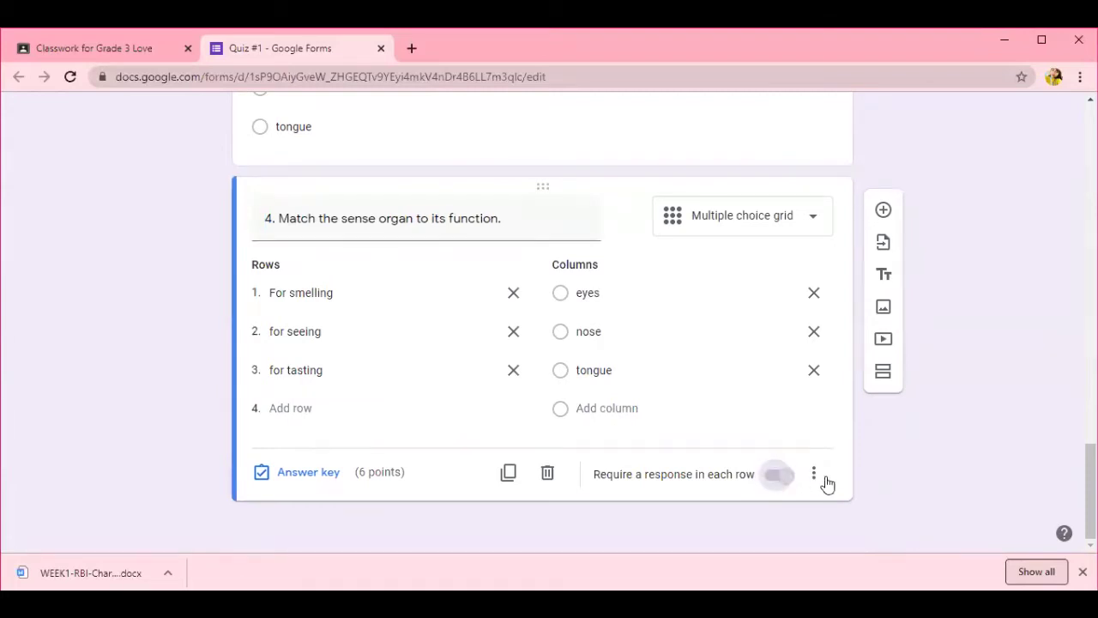
pyautogui.scroll(8, 861, 397)
pyautogui.scroll(10, 865, 397)
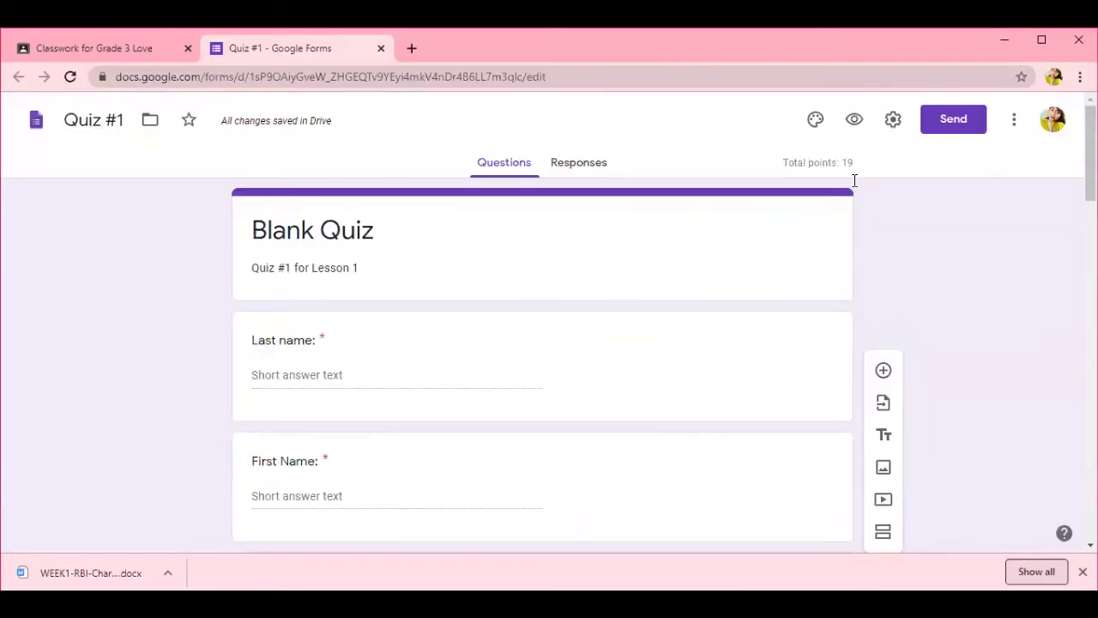
pyautogui.scroll(-4, 1074, 257)
pyautogui.moveTo(1077, 405); pyautogui.dragTo(1074, 463)
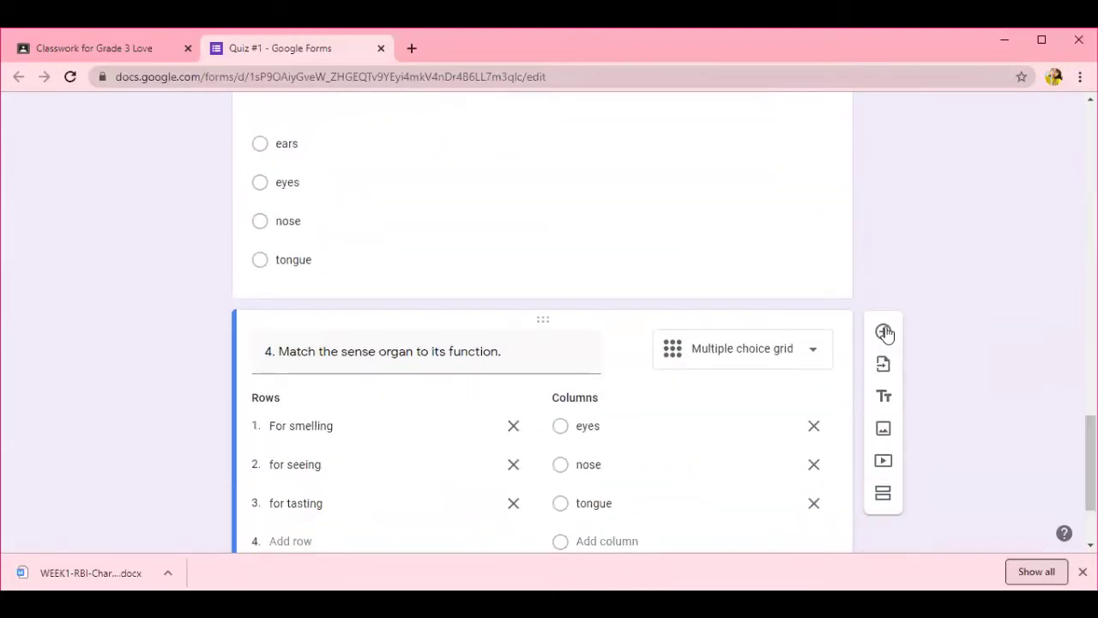
# - Add required paragraph question 5 'Why are sense organs important?' worth 6 points
pyautogui.click(884, 333)
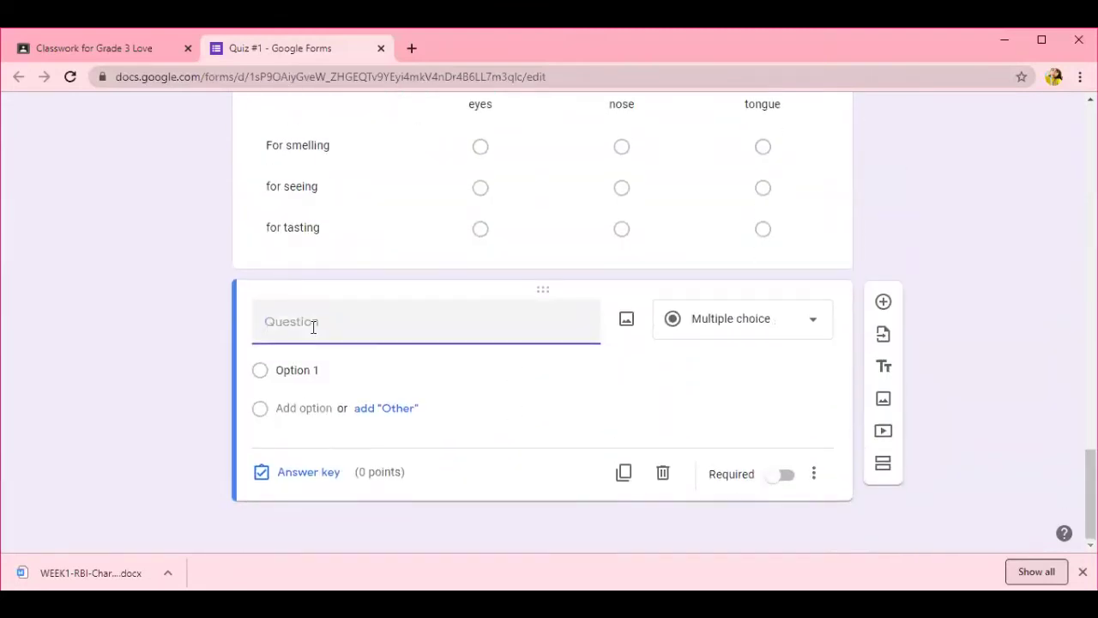
pyautogui.write('5. Why are sense organs important?')
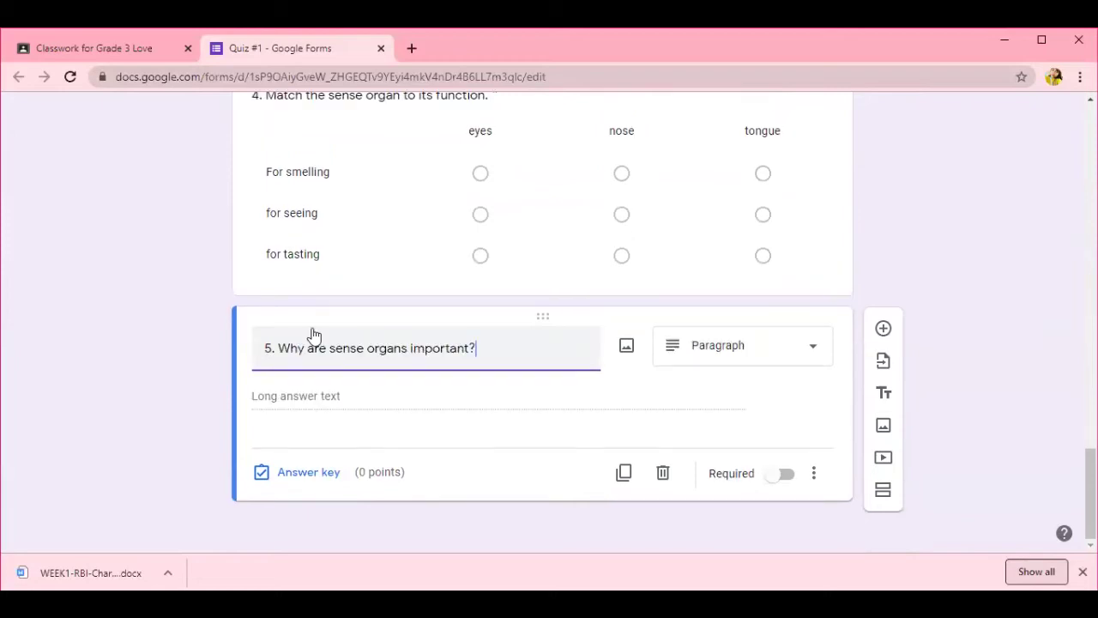
pyautogui.click(748, 361)
pyautogui.click(770, 184)
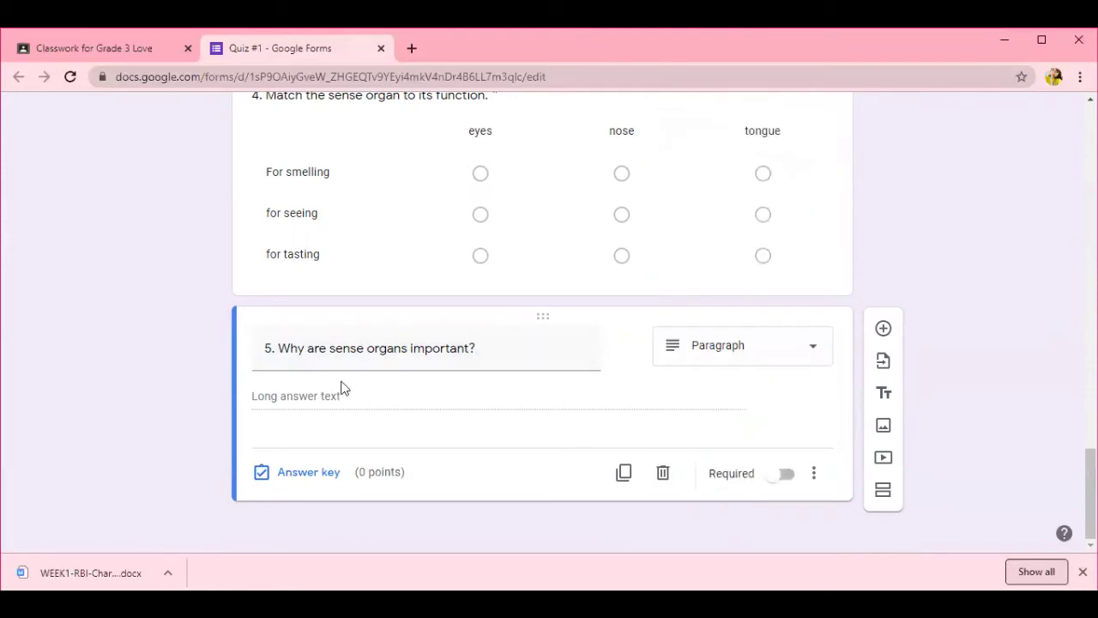
pyautogui.click(298, 473)
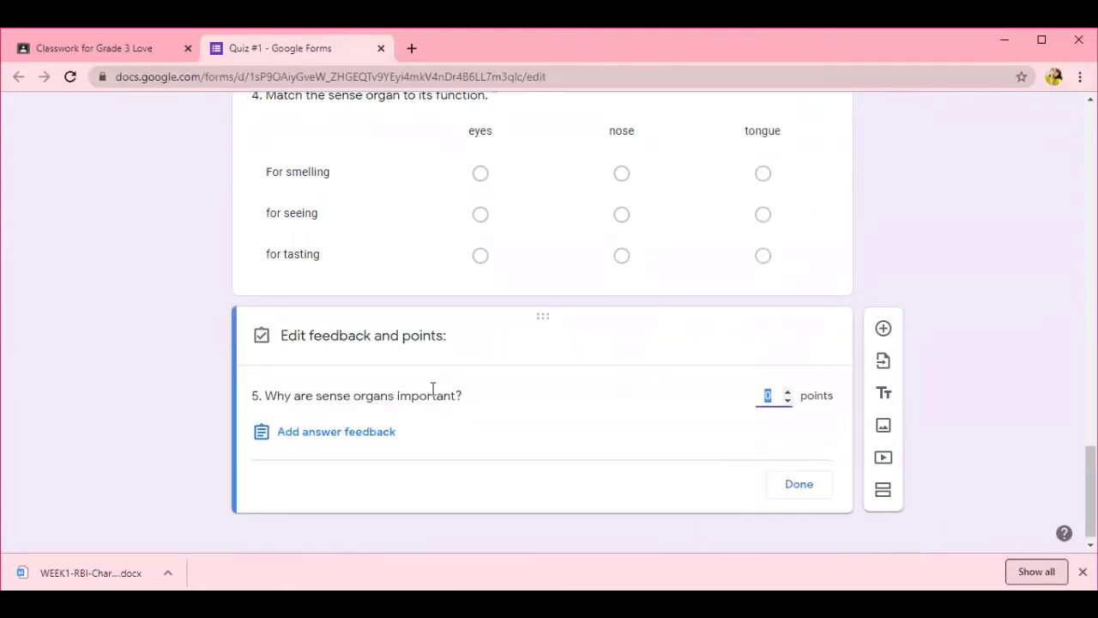
pyautogui.click(788, 391)
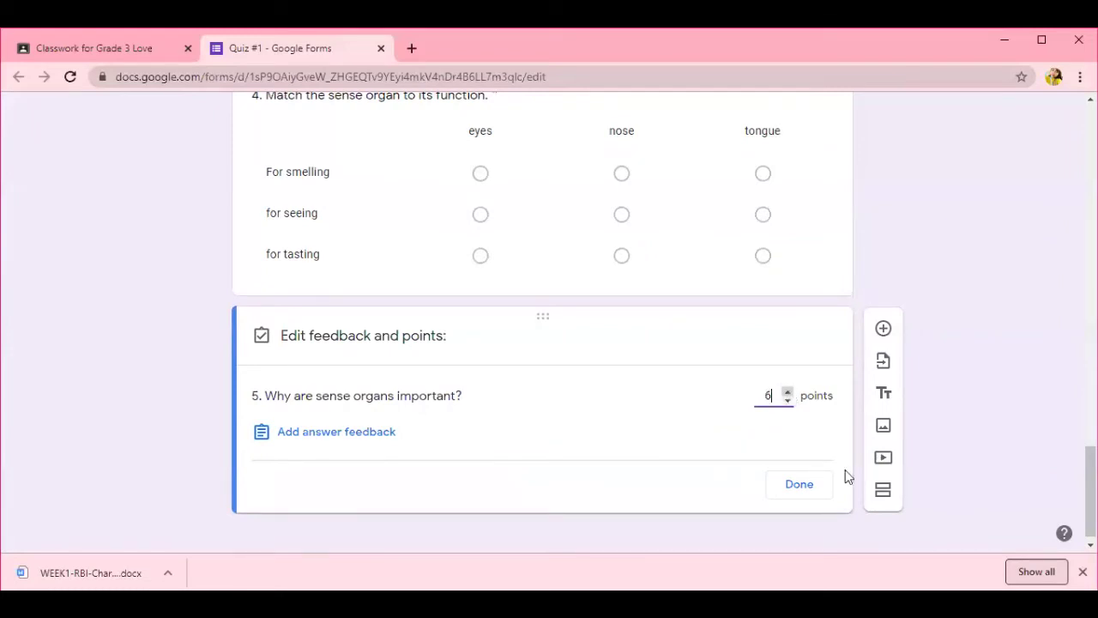
pyautogui.click(797, 486)
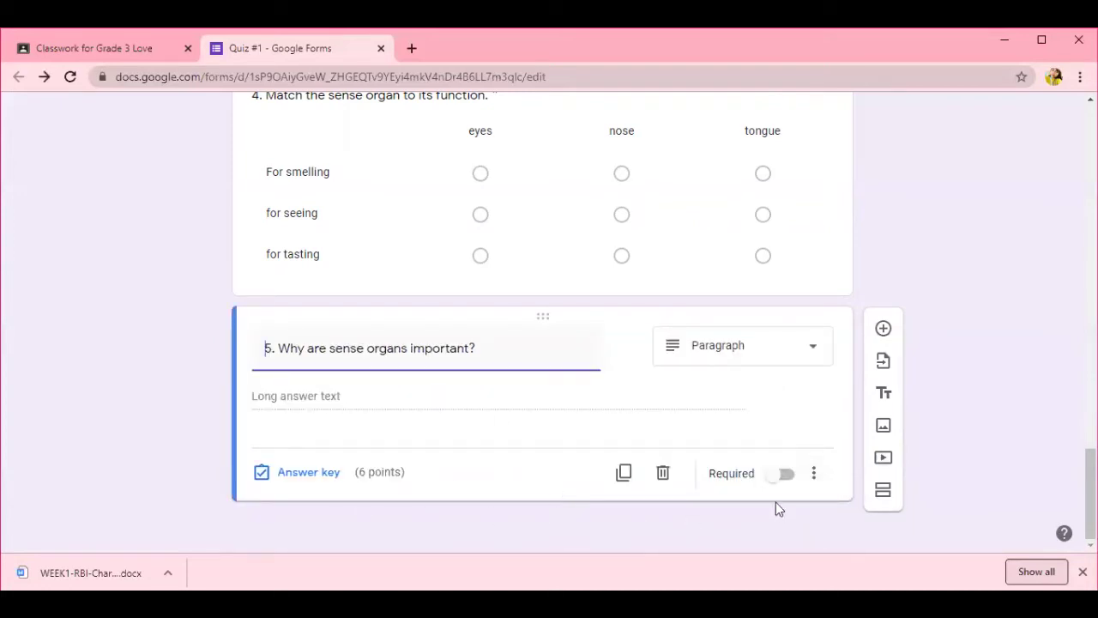
pyautogui.click(787, 475)
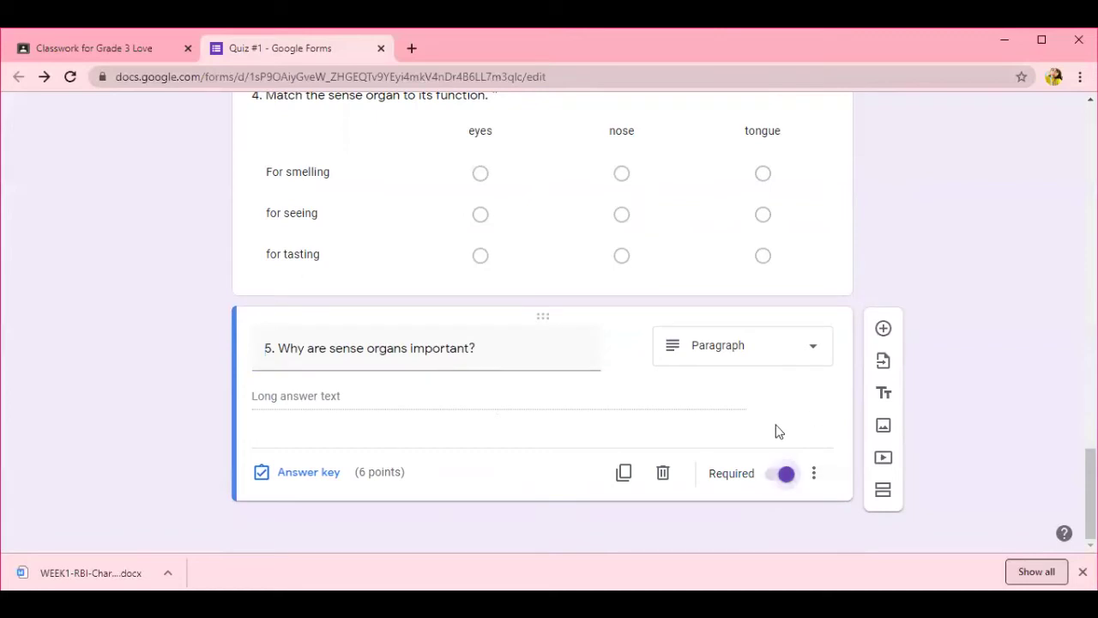
pyautogui.scroll(20, 756, 454)
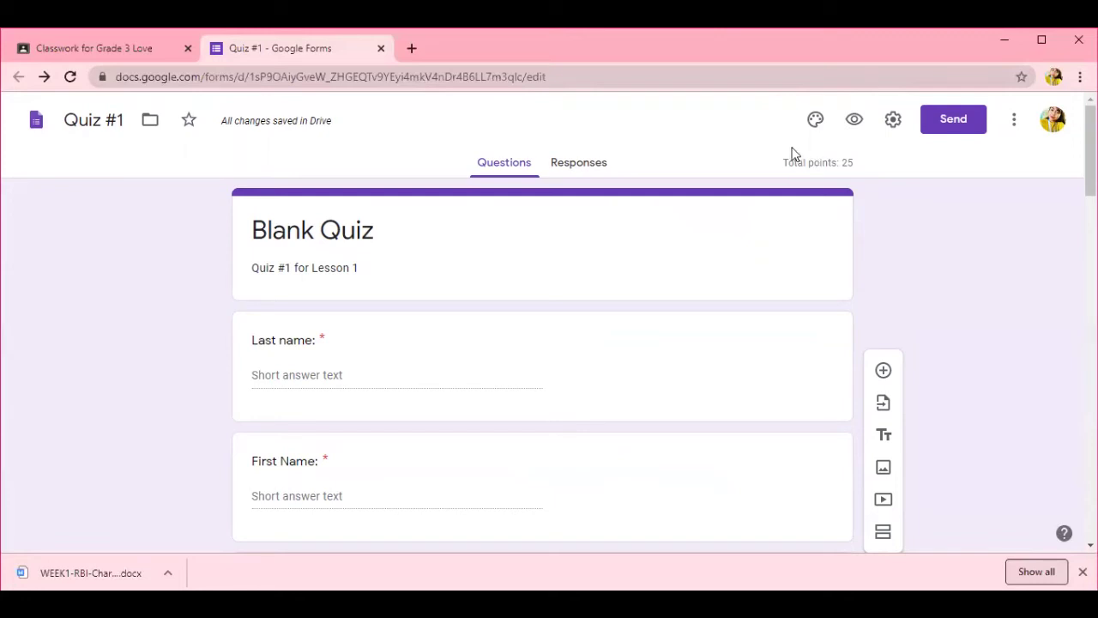
# - Turn off the restriction that limits the quiz to users in the organisation
pyautogui.click(893, 122)
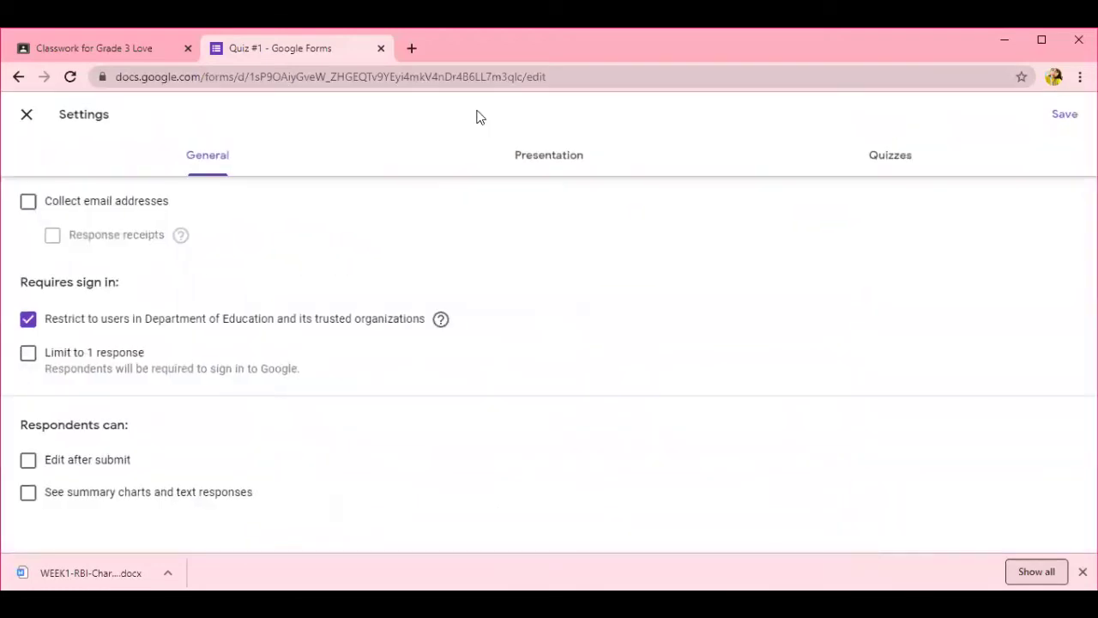
pyautogui.click(43, 322)
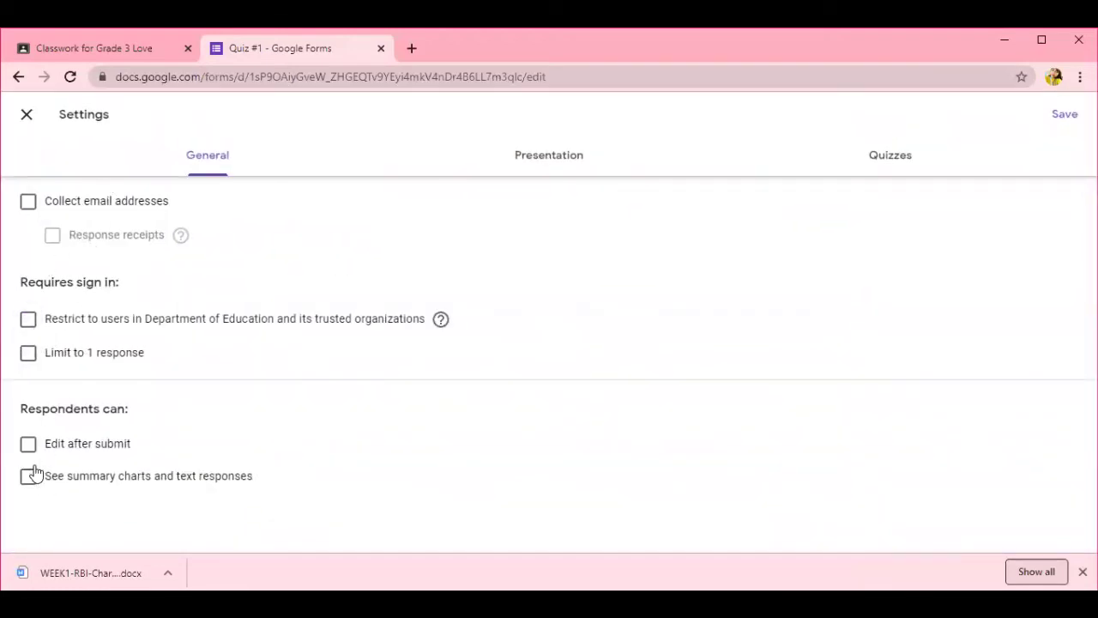
pyautogui.click(549, 157)
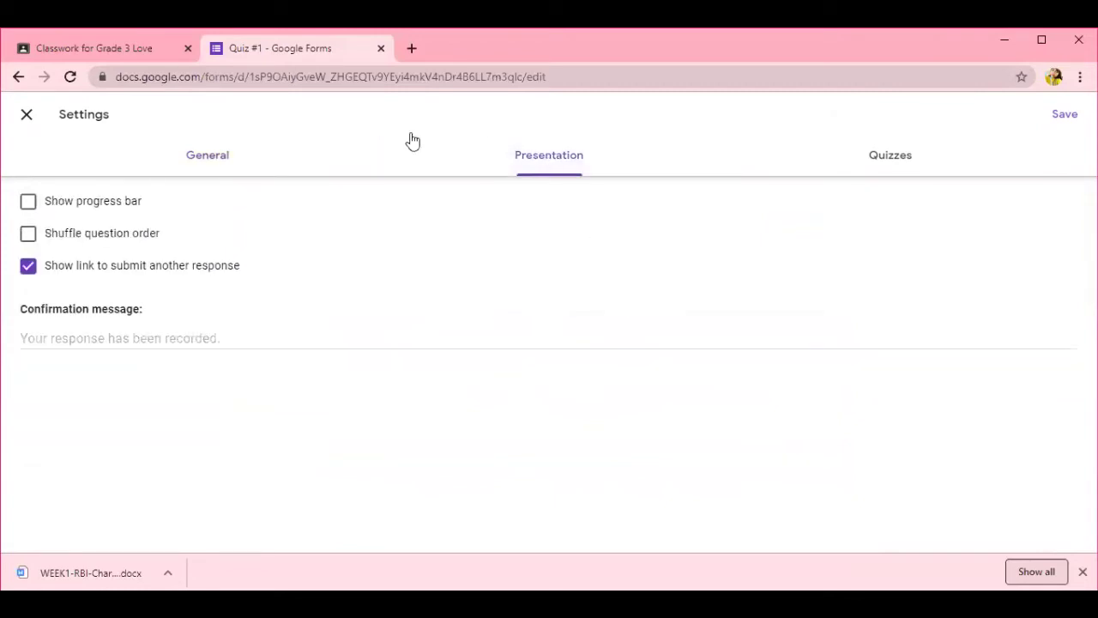
# - In quiz settings, hide missed questions and correct answers from respondents and save
pyautogui.click(870, 163)
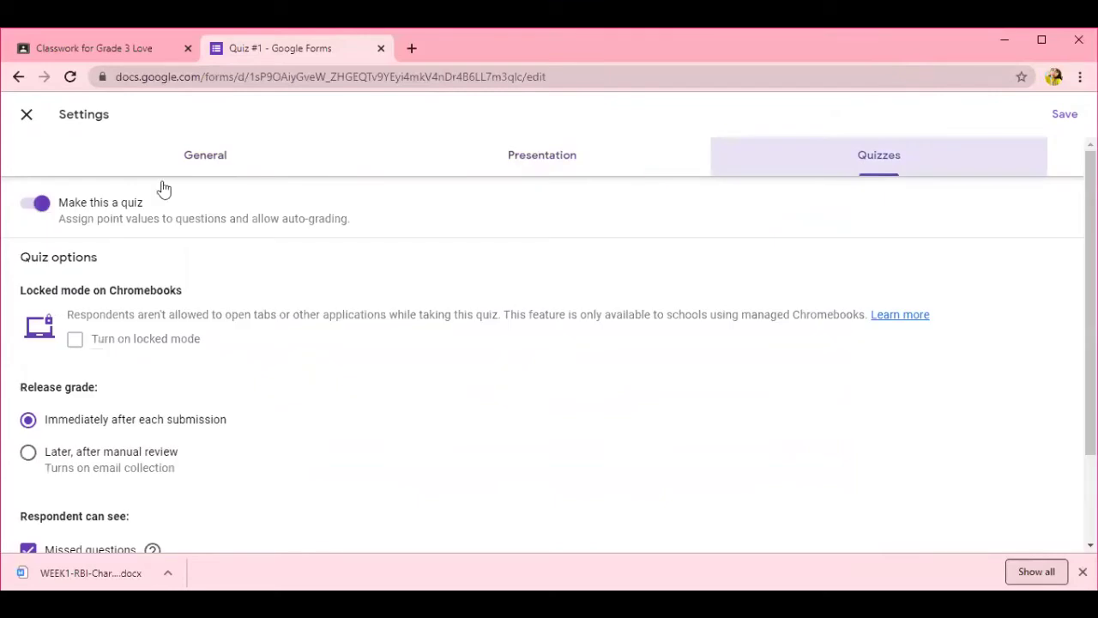
pyautogui.scroll(-2, 181, 401)
pyautogui.click(54, 436)
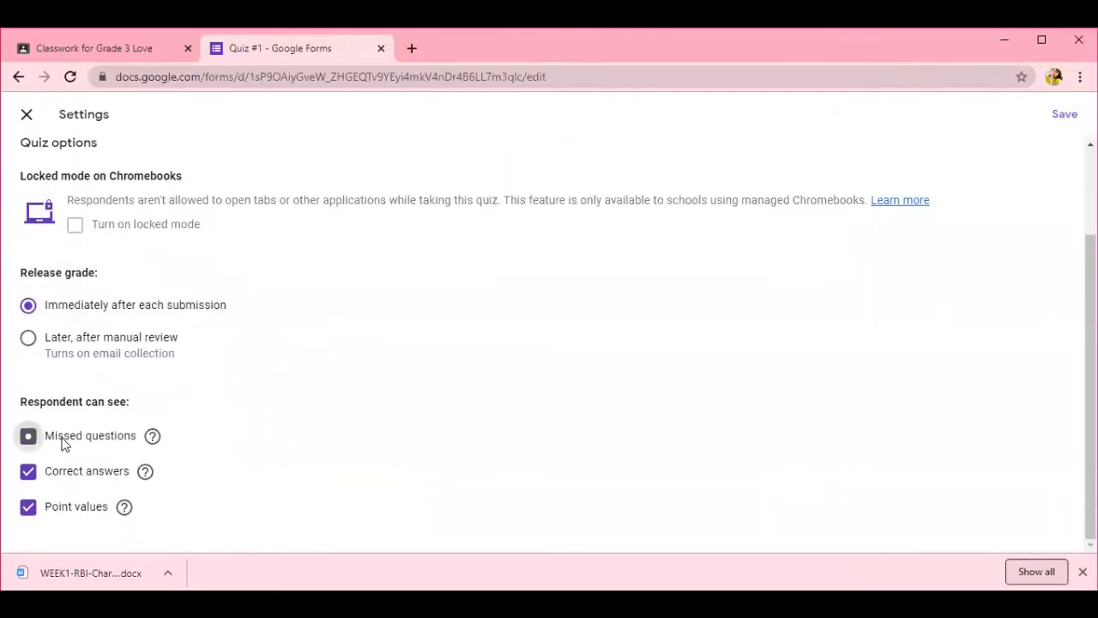
pyautogui.click(71, 474)
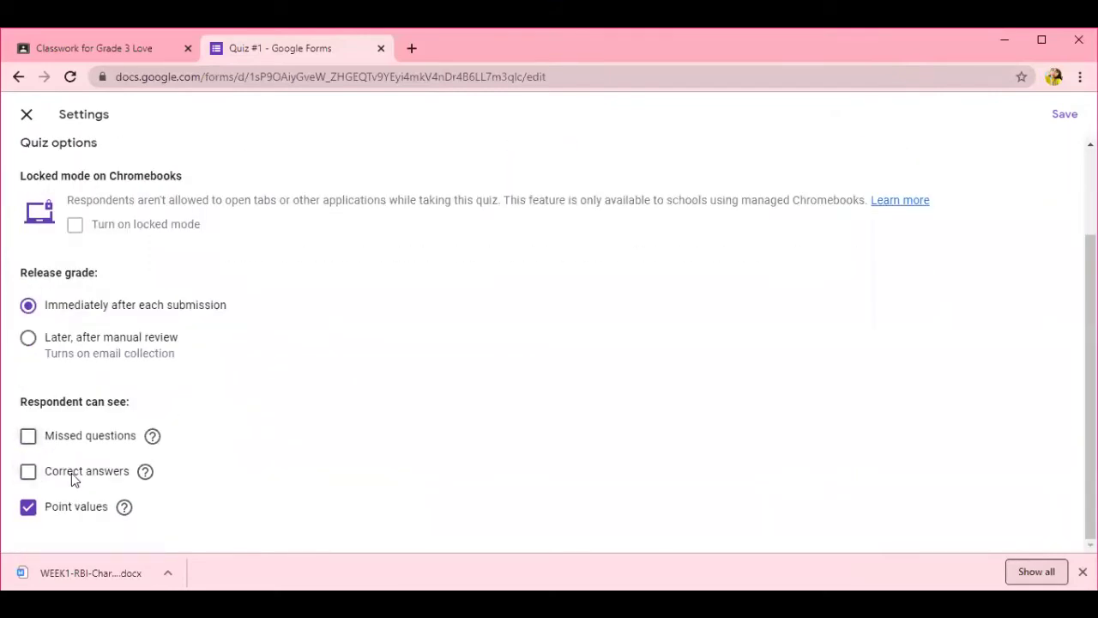
pyautogui.click(1066, 114)
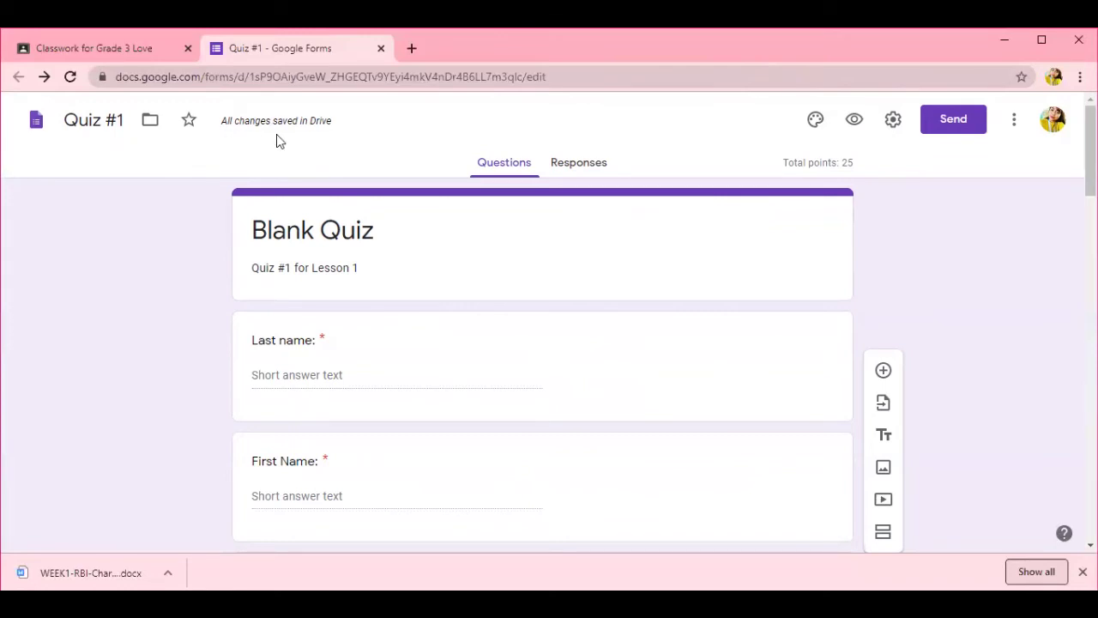
# - Set the Quiz #1 assignment's point value to 25
pyautogui.click(381, 49)
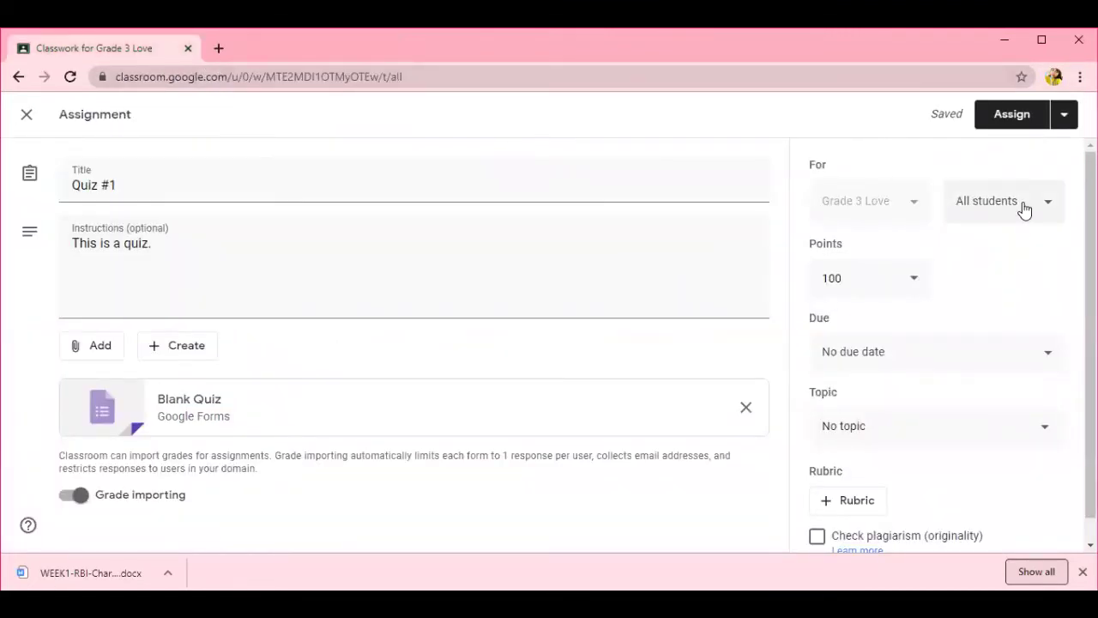
pyautogui.click(849, 278)
pyautogui.press('BackSpace')
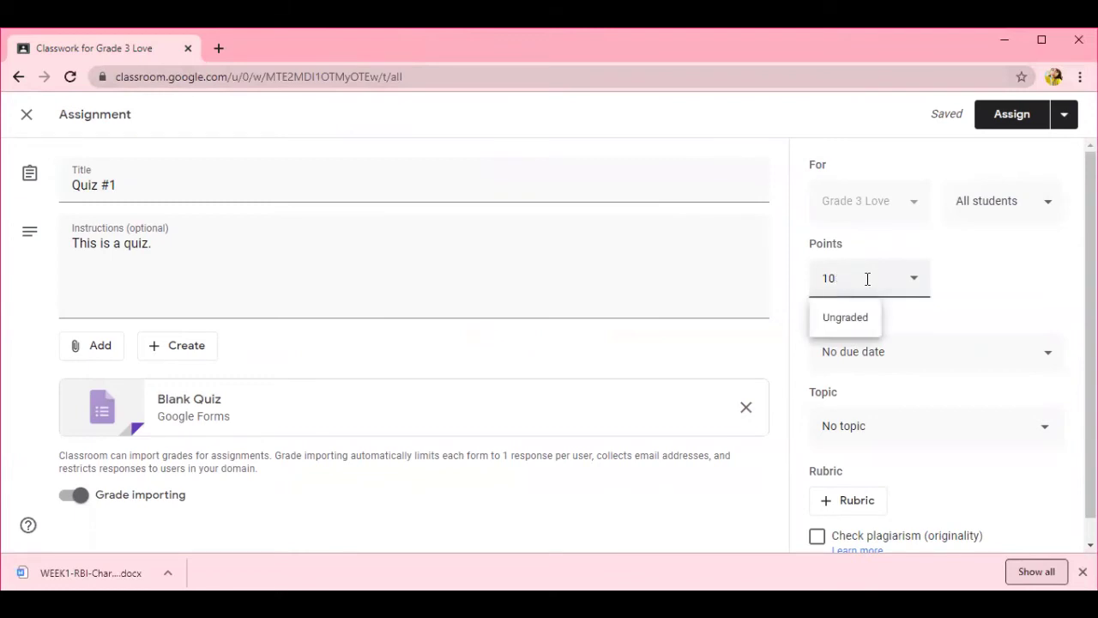
pyautogui.write('25')
# - Set the assignment's due date to Wednesday, July 29
pyautogui.click(936, 367)
pyautogui.click(978, 422)
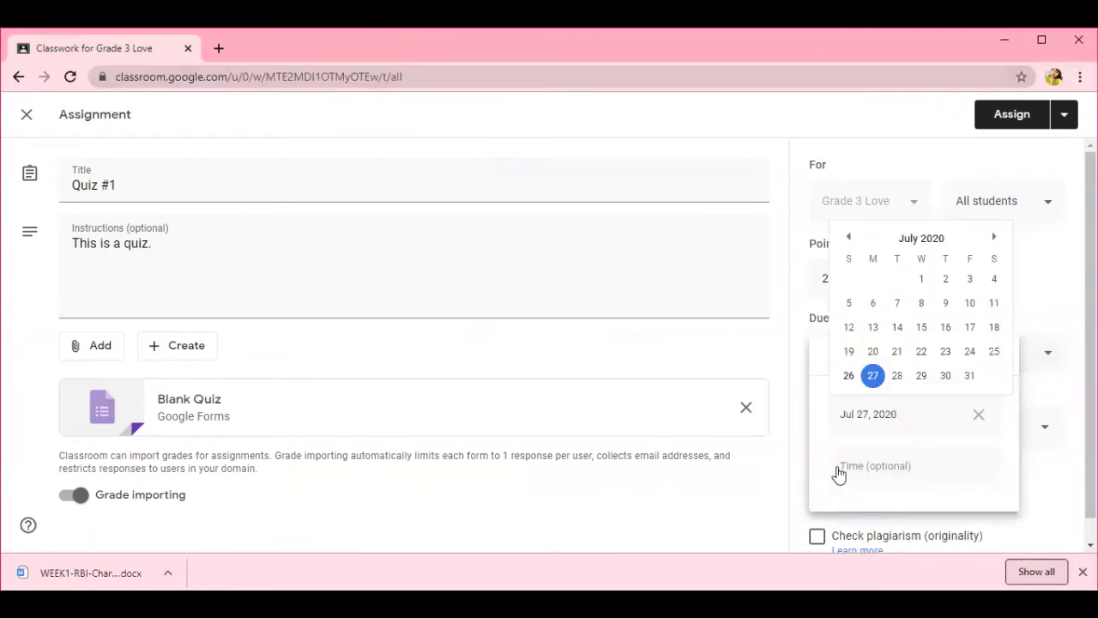
pyautogui.click(923, 378)
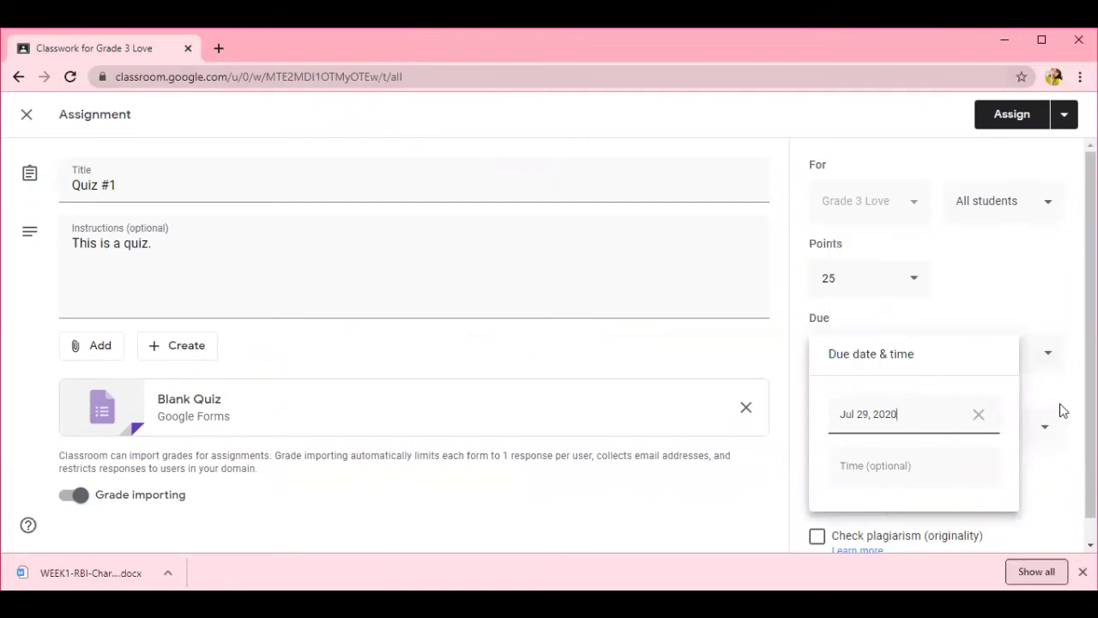
pyautogui.click(1062, 407)
# - File the quiz under the Lesson 1 topic and assign it to students
pyautogui.click(944, 442)
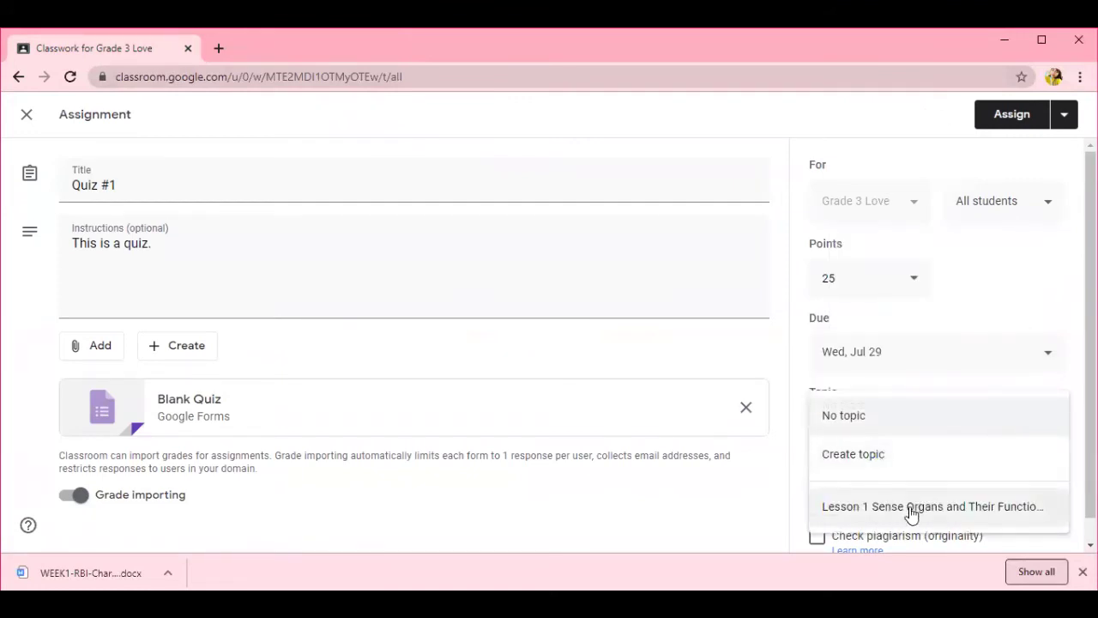
pyautogui.click(915, 508)
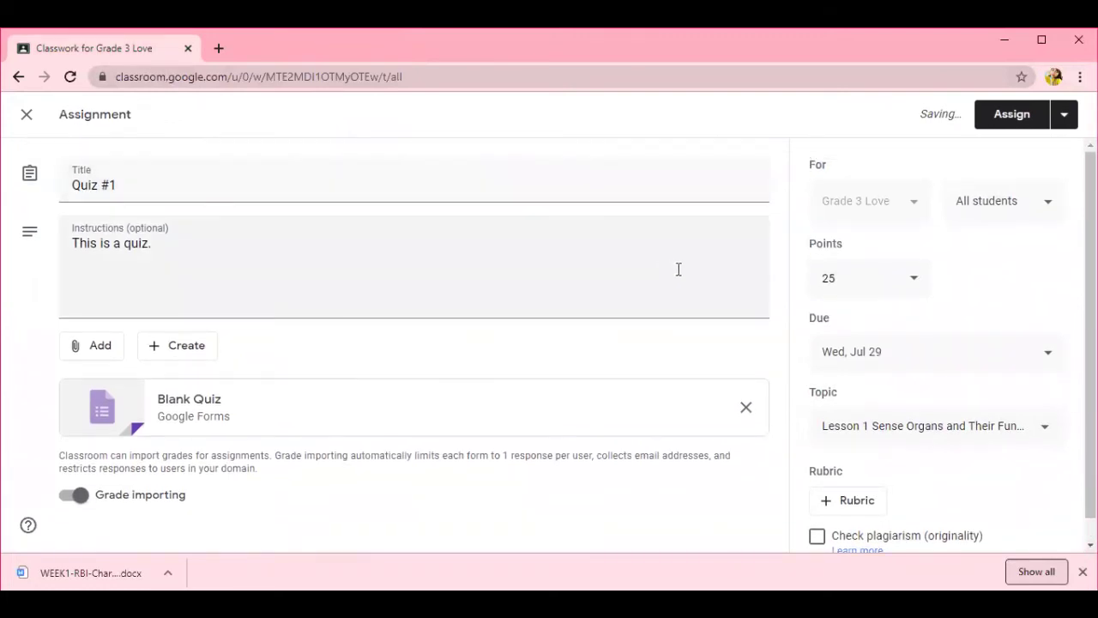
pyautogui.click(1028, 118)
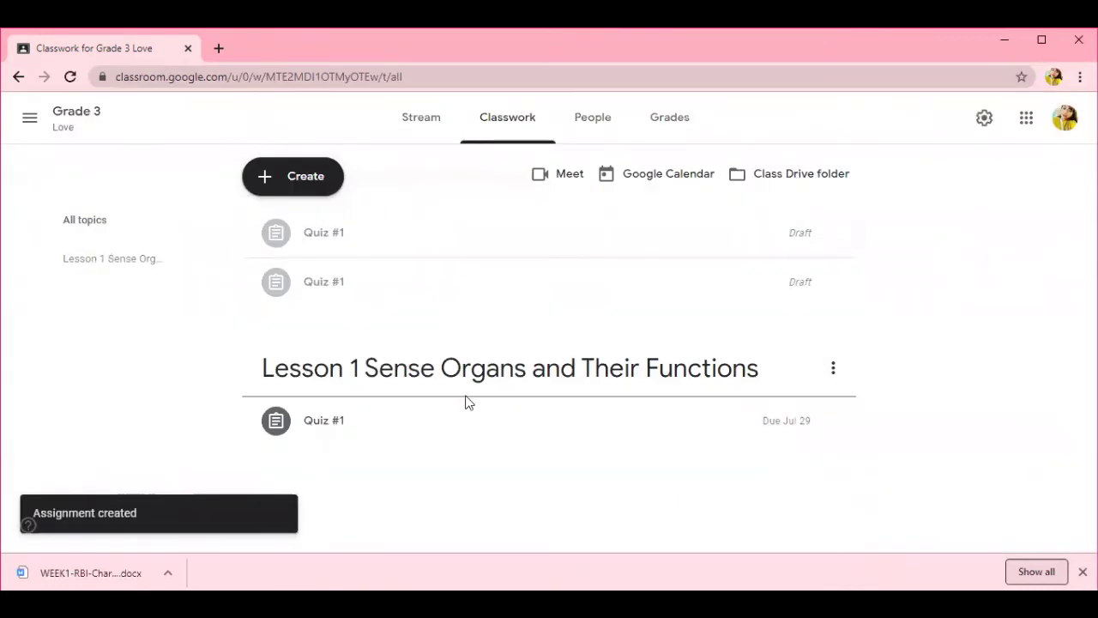
# - Preview the Blank Quiz form attached to posted Quiz #1, then return to the class
pyautogui.click(339, 442)
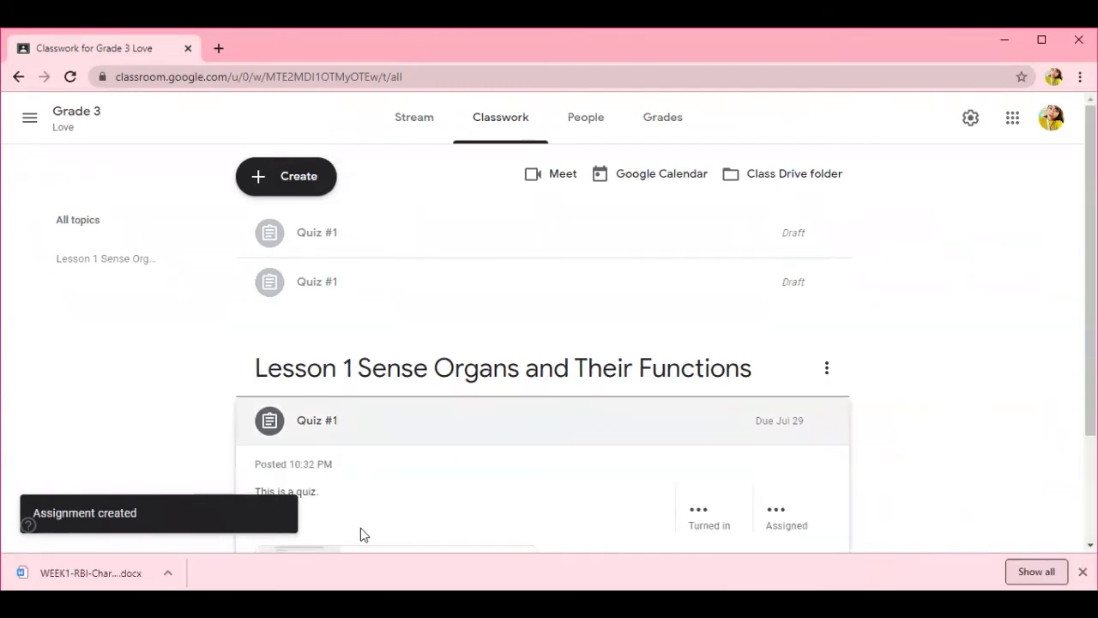
pyautogui.click(327, 446)
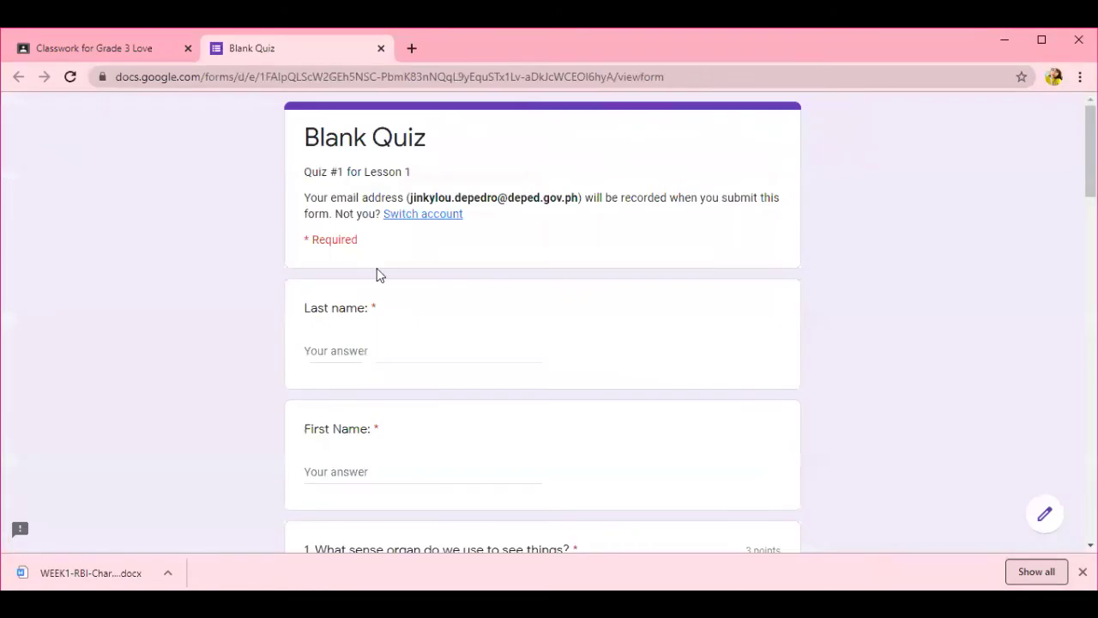
pyautogui.scroll(-20, 483, 326)
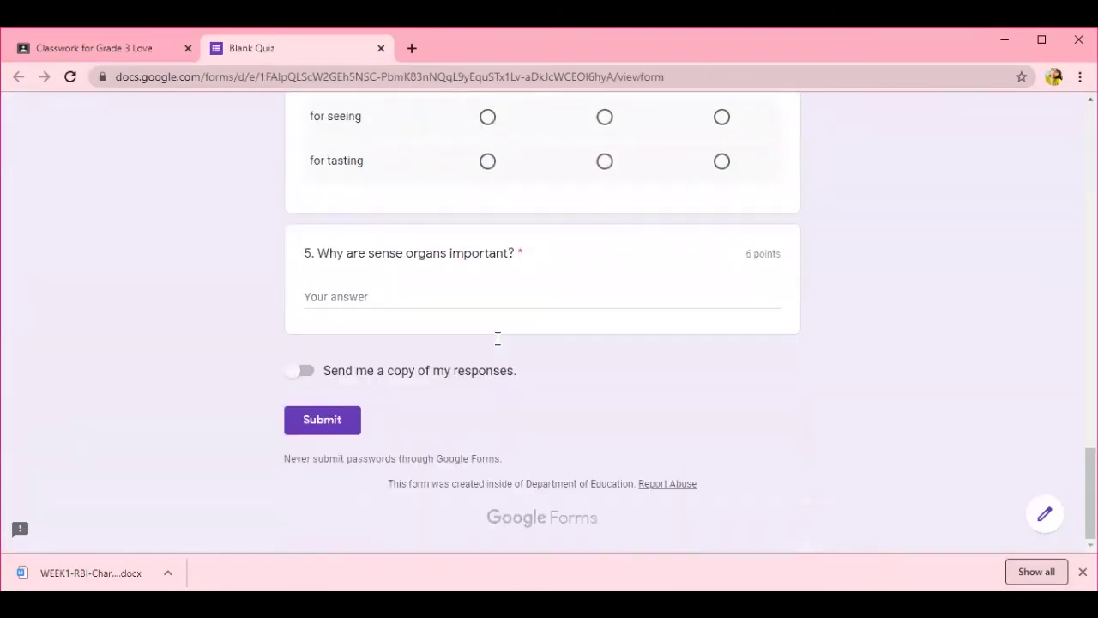
pyautogui.scroll(5, 496, 338)
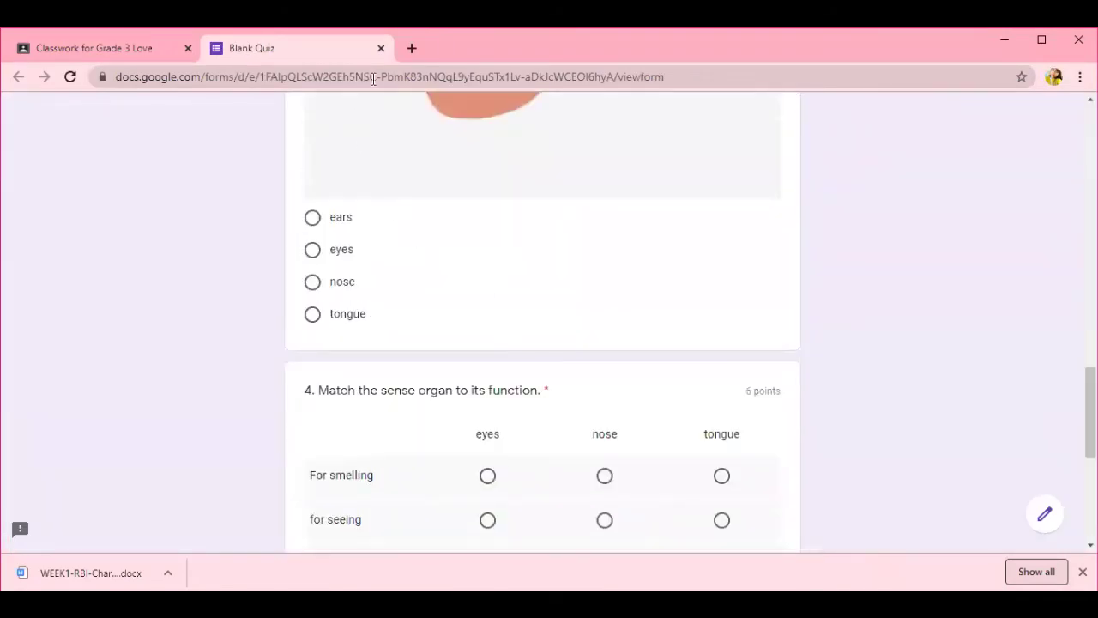
pyautogui.click(381, 48)
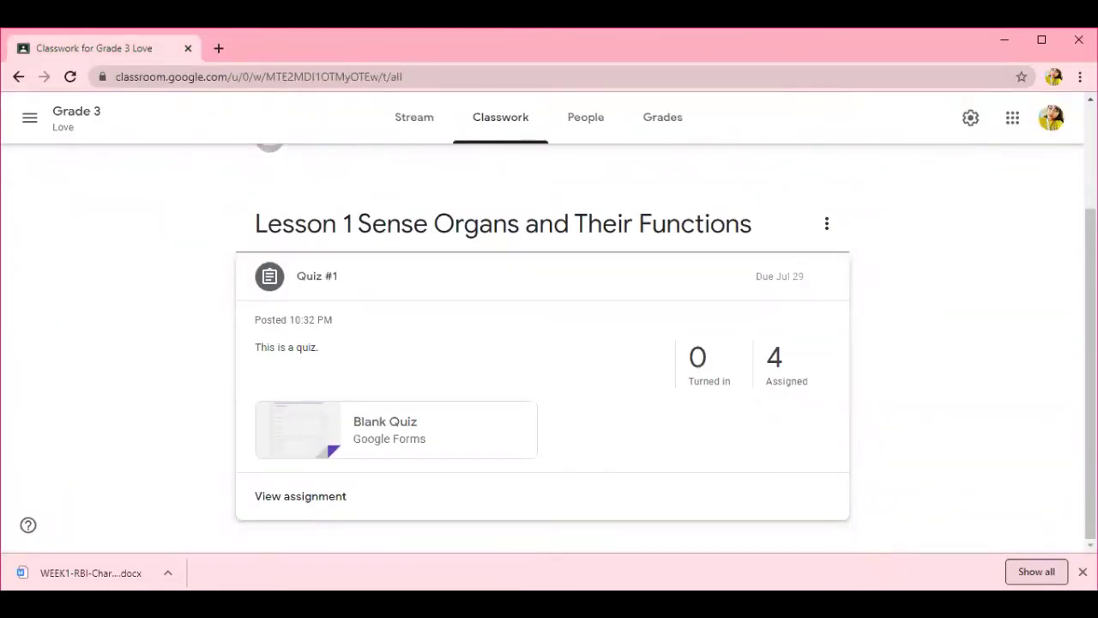
pyautogui.hotkey('alt', 'Tab')
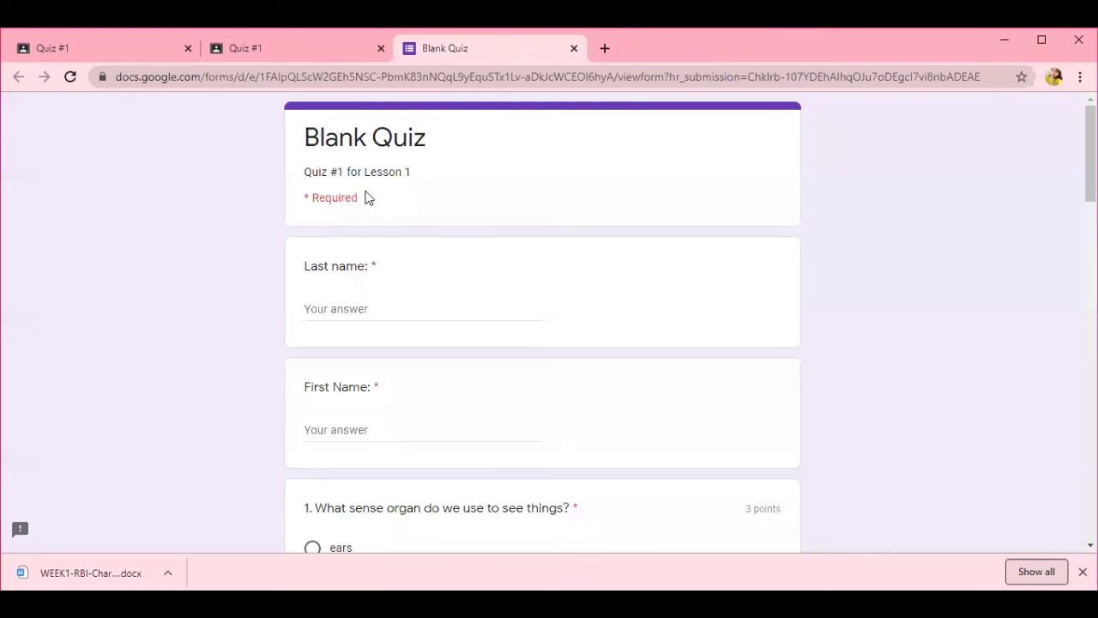
# - Enter the student's last name and first name in the quiz form
pyautogui.click(357, 306)
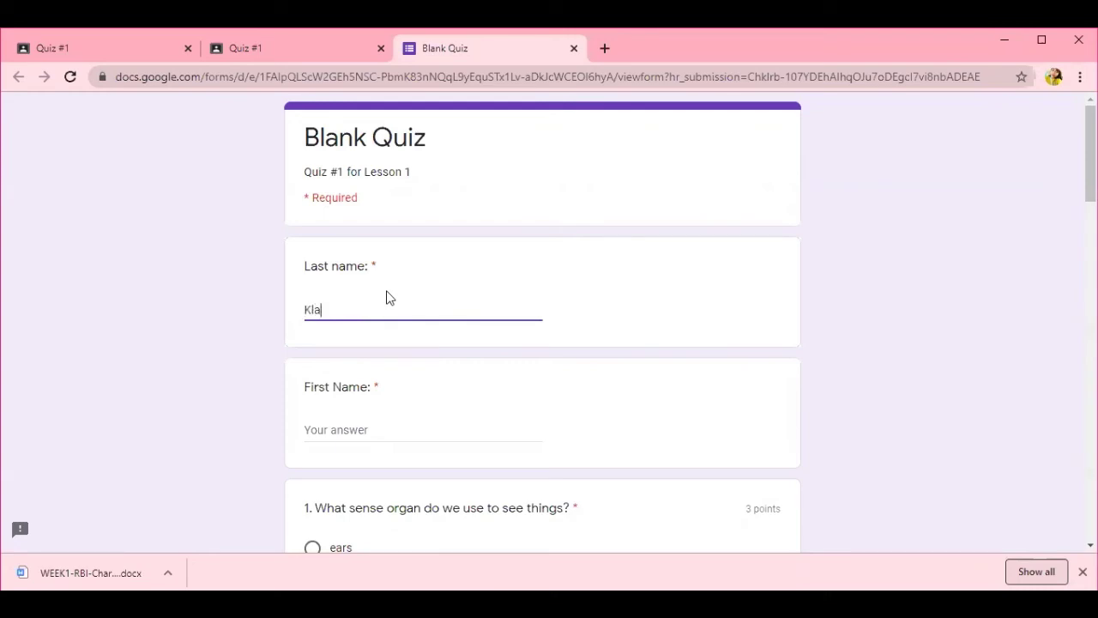
pyautogui.click(375, 427)
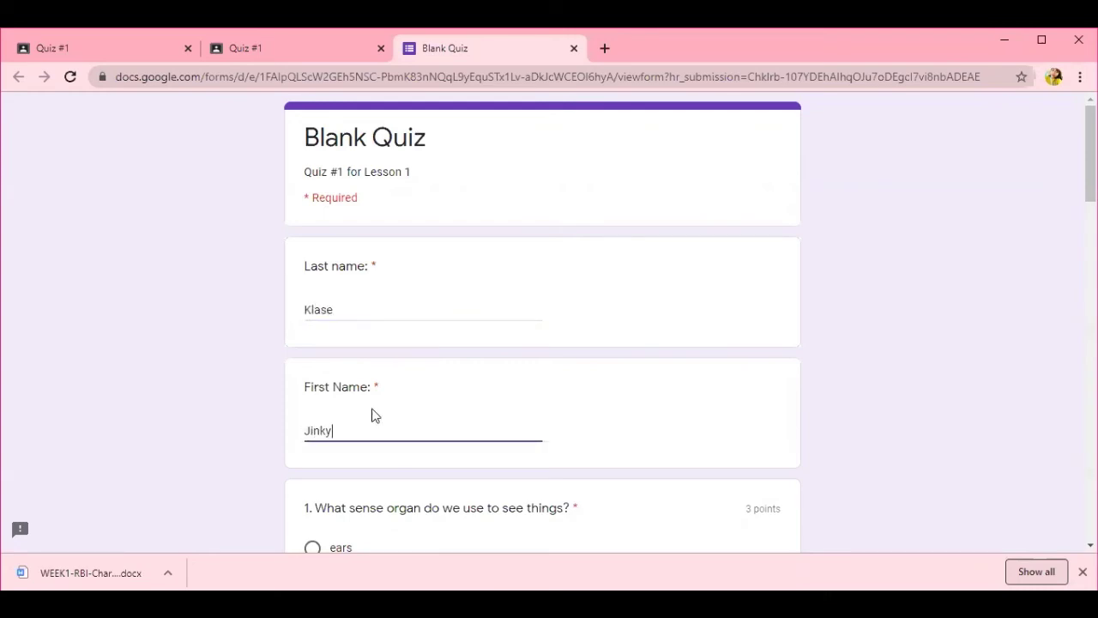
# - Answer question 1 with eyes, question 2 with 'nose', and question 3 with ears
pyautogui.scroll(-3, 399, 433)
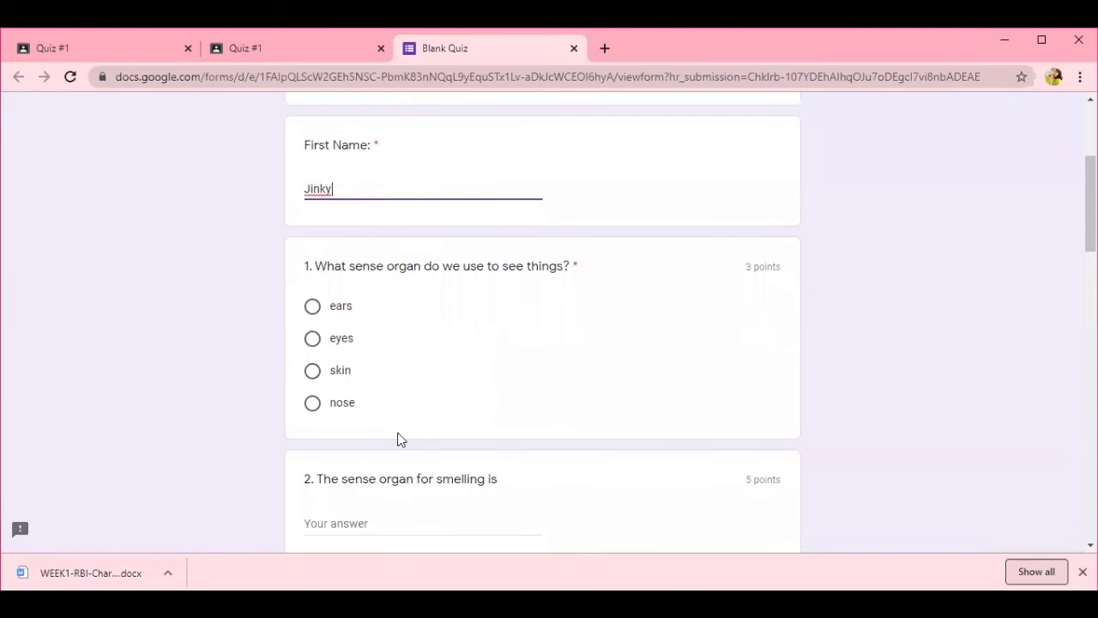
pyautogui.click(314, 342)
pyautogui.scroll(-1, 520, 394)
pyautogui.scroll(-2, 519, 394)
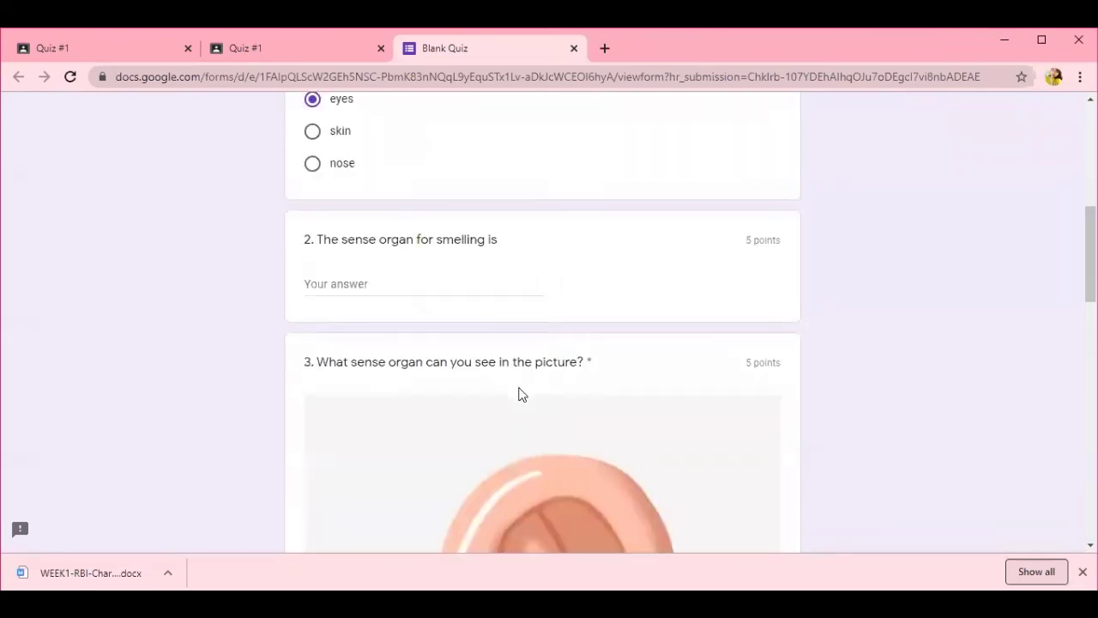
pyautogui.click(368, 284)
pyautogui.write('nose')
pyautogui.scroll(-7, 520, 367)
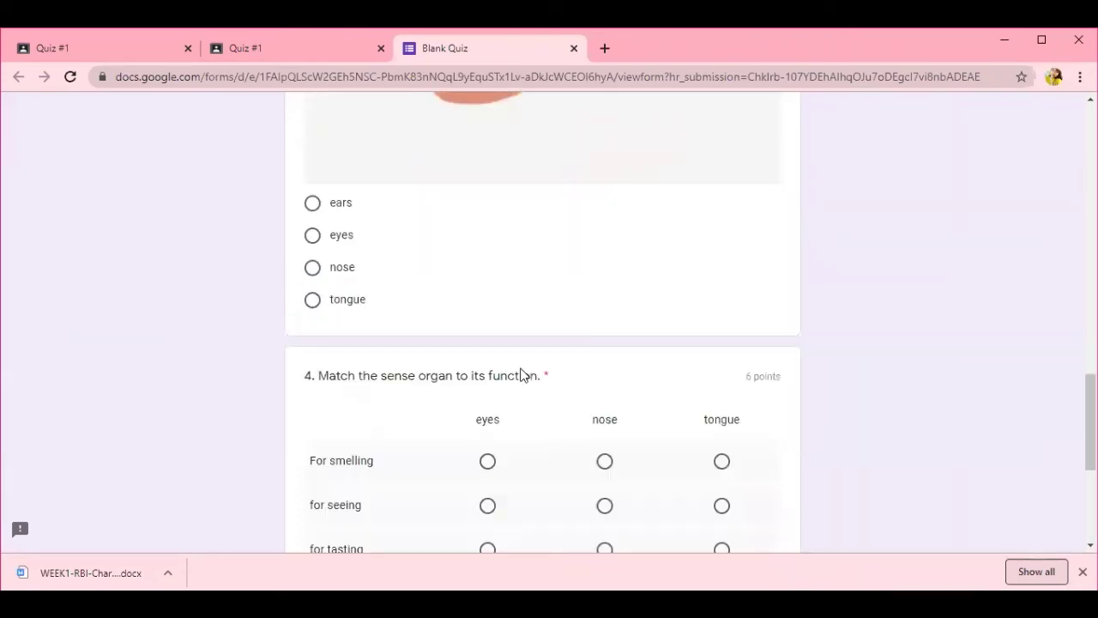
pyautogui.click(312, 203)
# - Match nose, eyes and tongue to smelling, seeing and tasting, paste question 5's answer, and submit
pyautogui.scroll(-1, 635, 483)
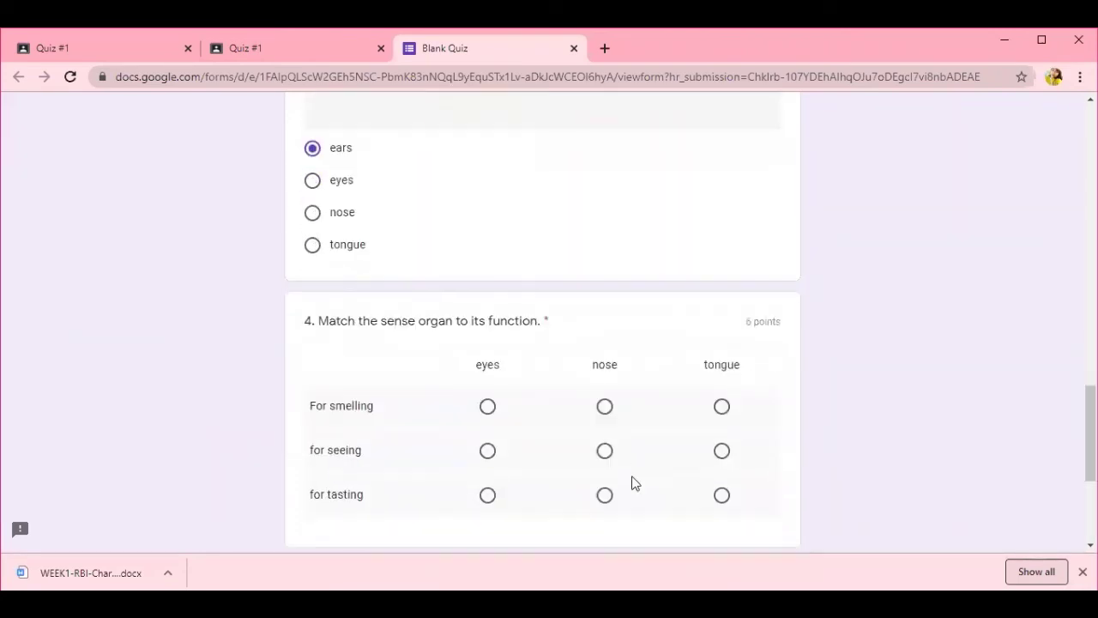
pyautogui.scroll(-2, 635, 483)
pyautogui.click(605, 300)
pyautogui.click(487, 344)
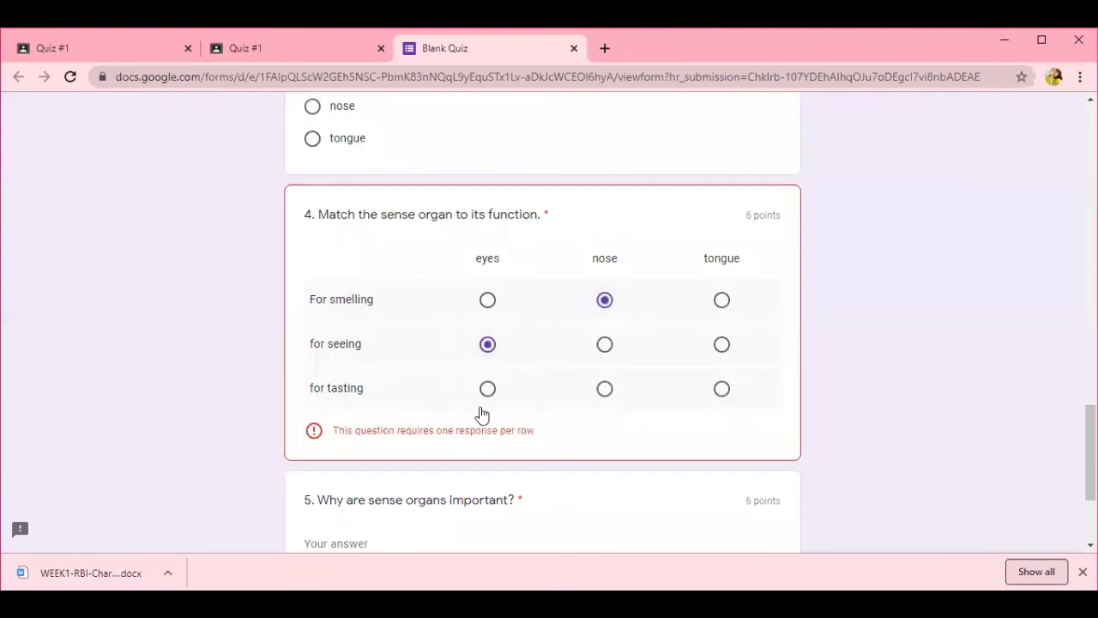
pyautogui.click(722, 388)
pyautogui.scroll(-3, 682, 337)
pyautogui.click(386, 356)
pyautogui.write('We use them to see, hear, smell, feel and taste things.')
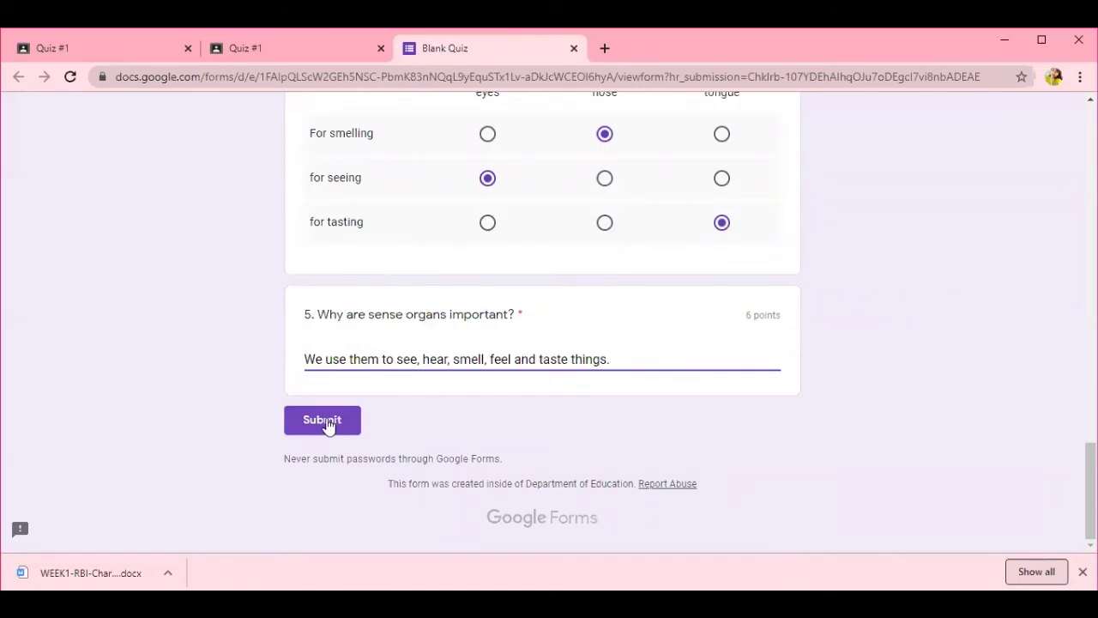
pyautogui.click(326, 424)
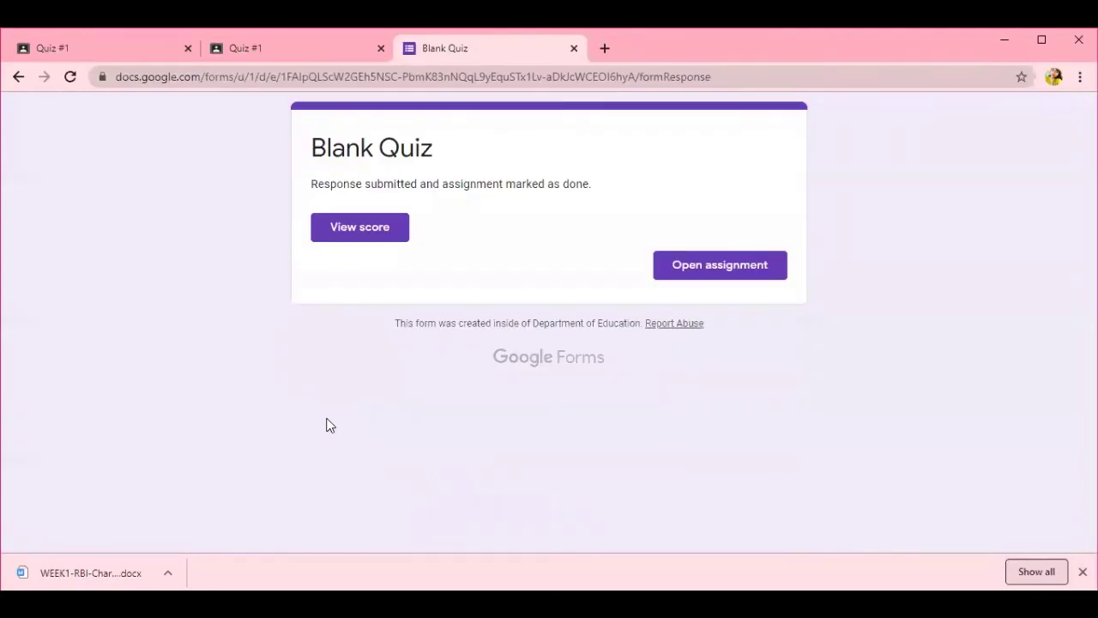
# - Check the submitted quiz's 14/25 score, then go to Quiz #1 in Classroom
pyautogui.click(371, 236)
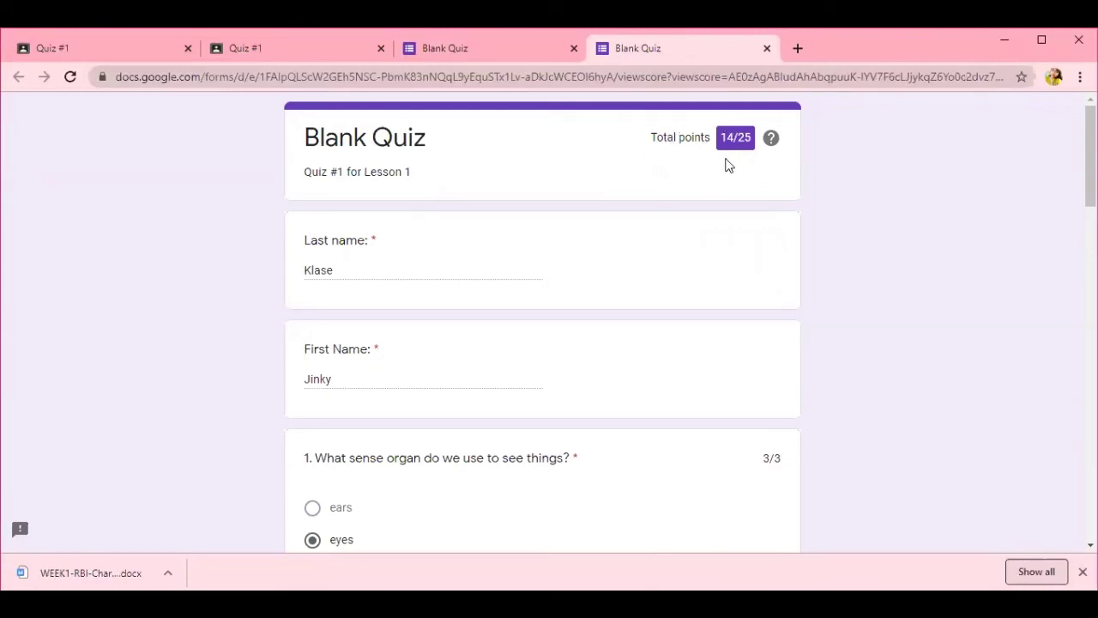
pyautogui.click(767, 49)
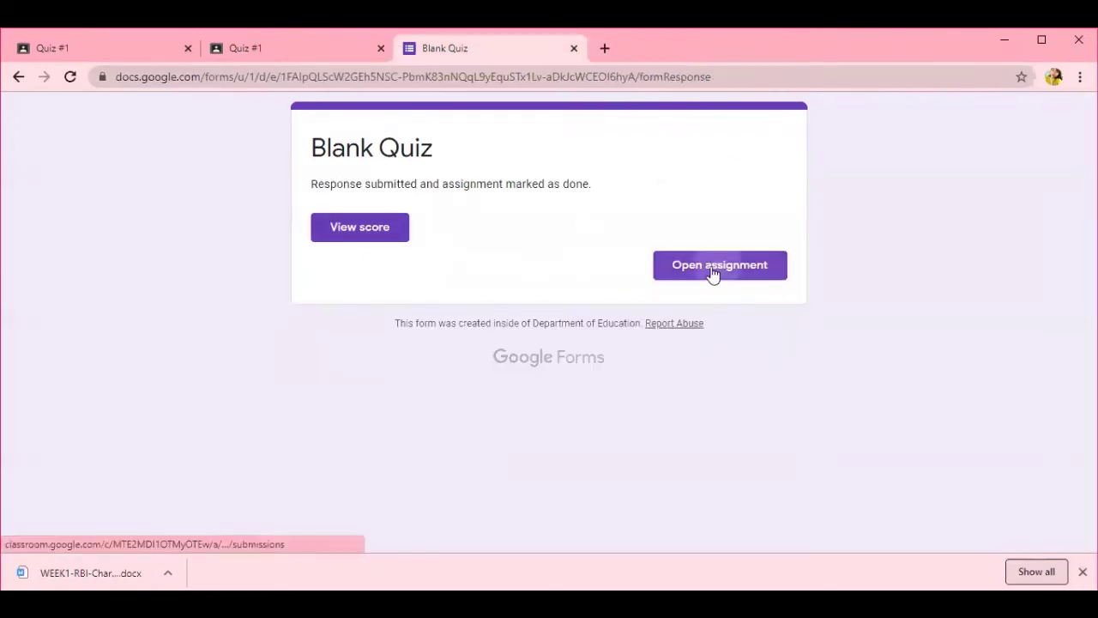
pyautogui.click(712, 268)
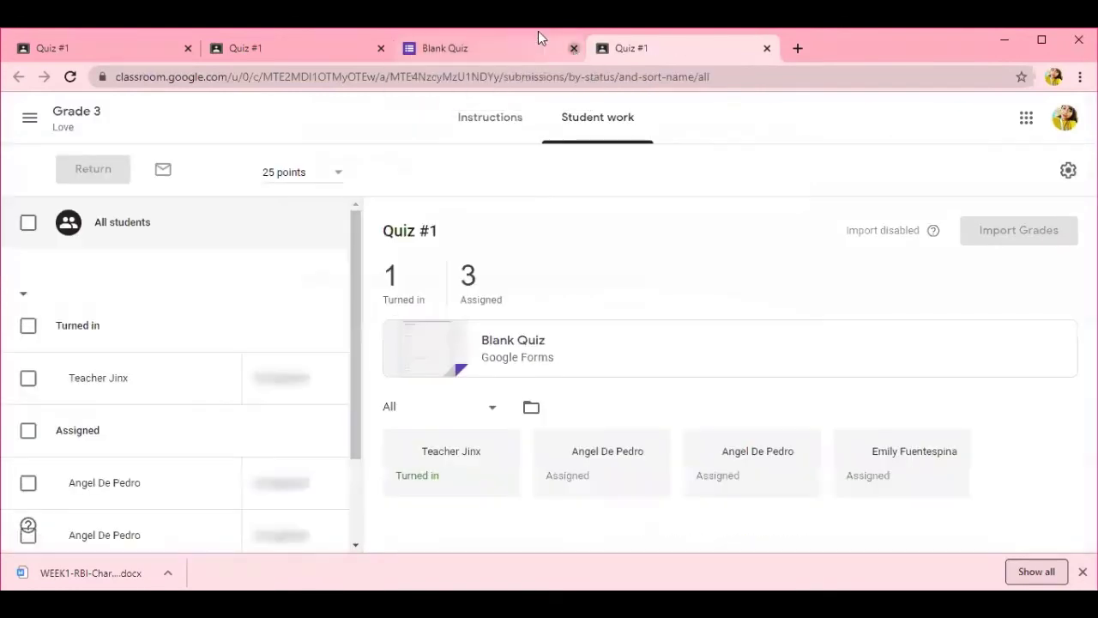
# - Confirm the student's Quiz #1 shows Turned in, then open the Blank Quiz form from student work
pyautogui.click(574, 48)
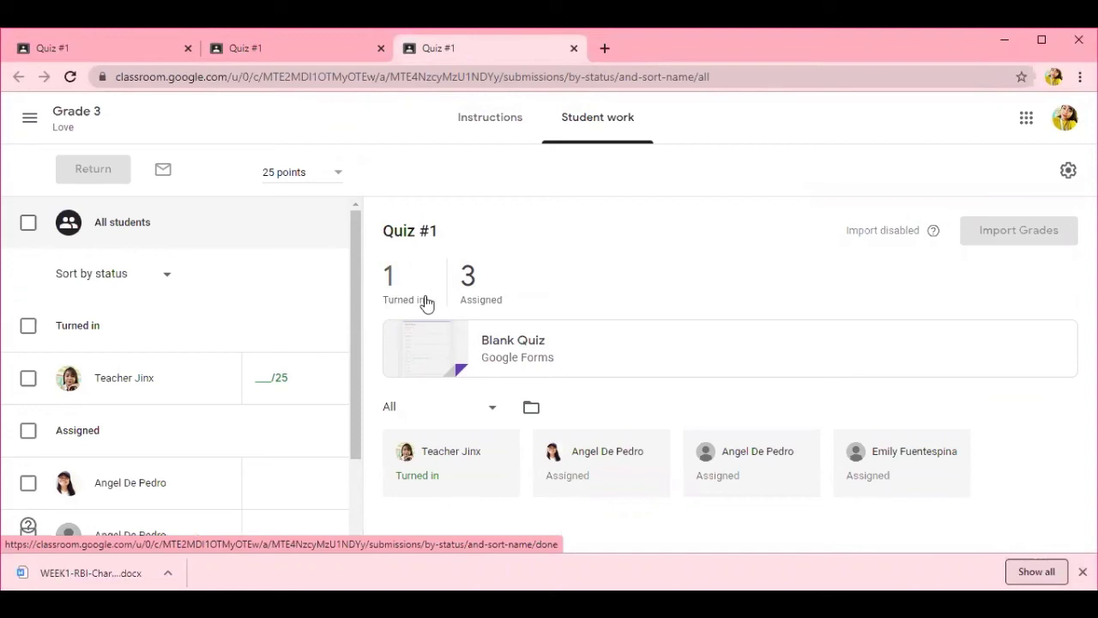
pyautogui.click(279, 60)
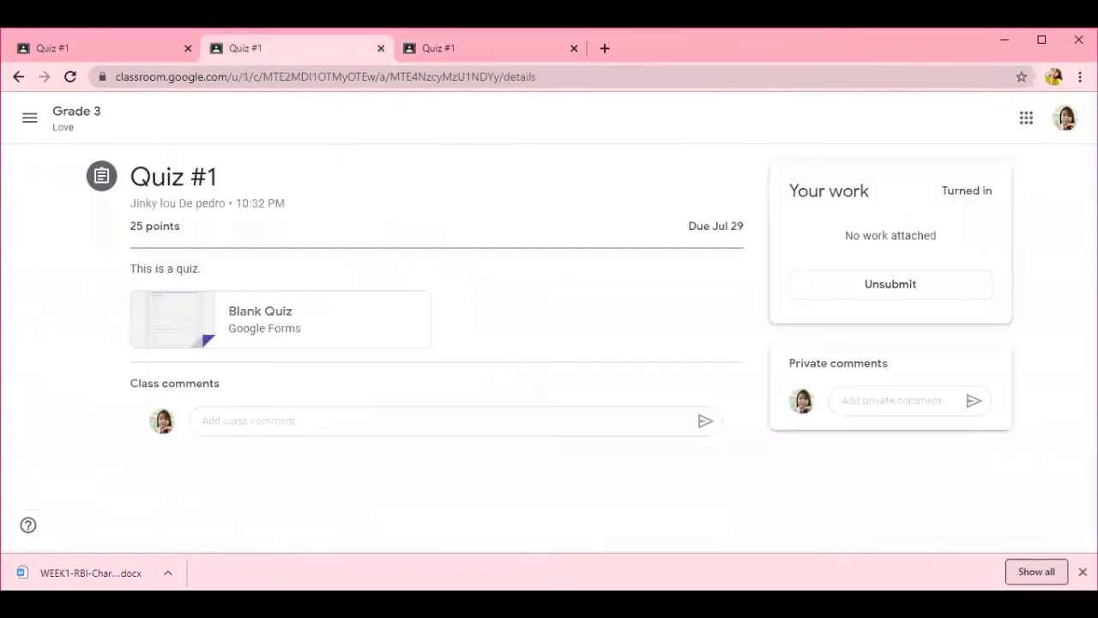
pyautogui.moveTo(943, 186); pyautogui.dragTo(1002, 189)
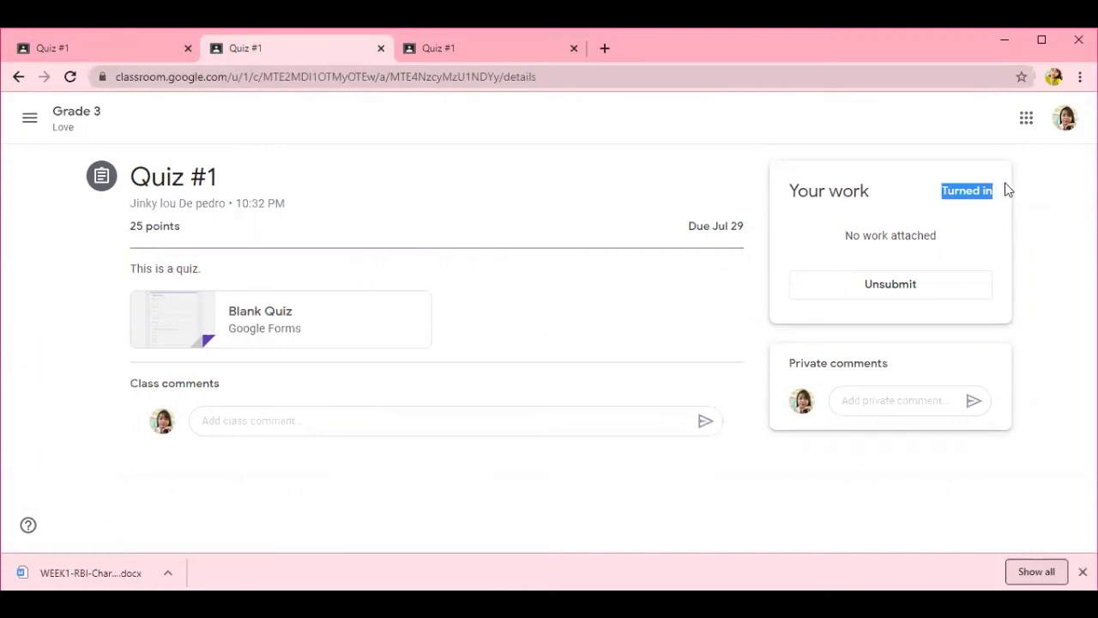
pyautogui.click(441, 47)
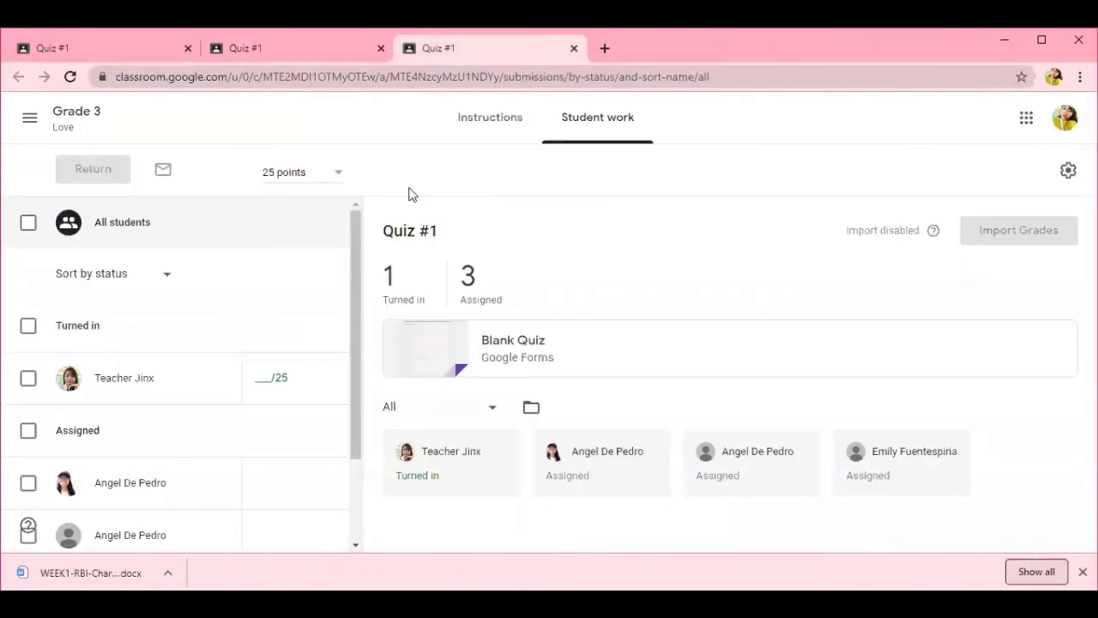
pyautogui.click(412, 365)
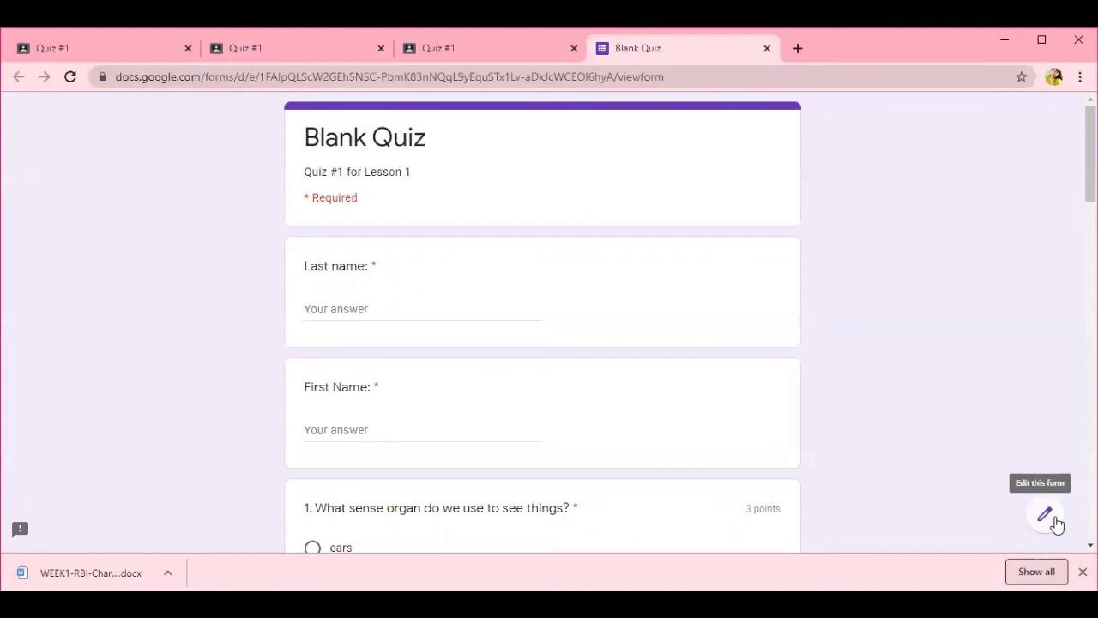
# - Link the form's responses to a newly created spreadsheet, Quiz #1 (Responses)
pyautogui.click(1054, 521)
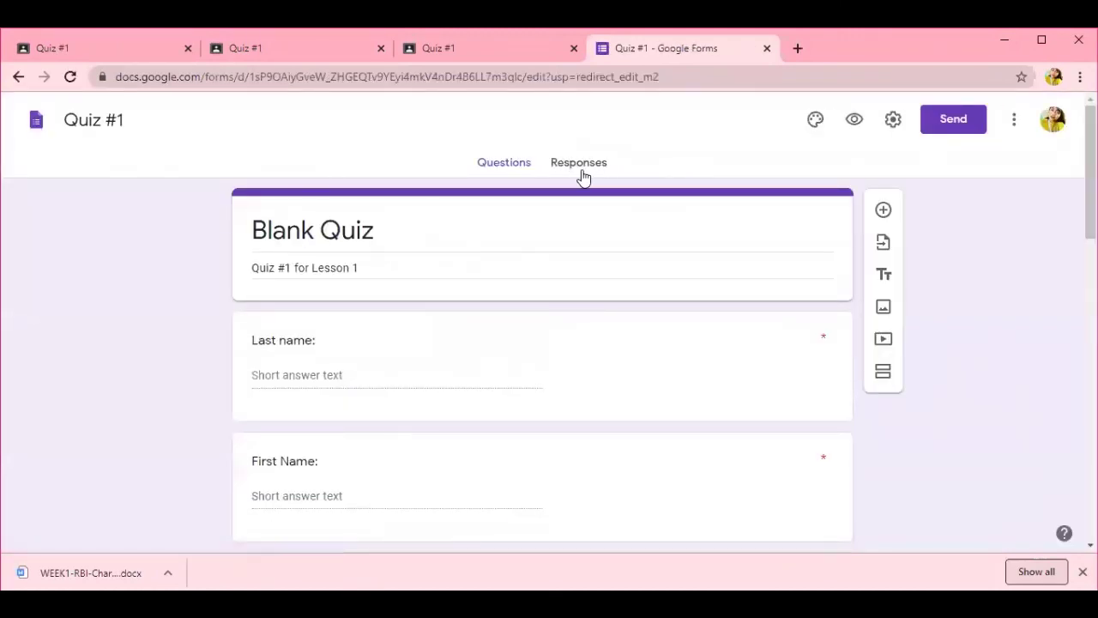
pyautogui.click(582, 169)
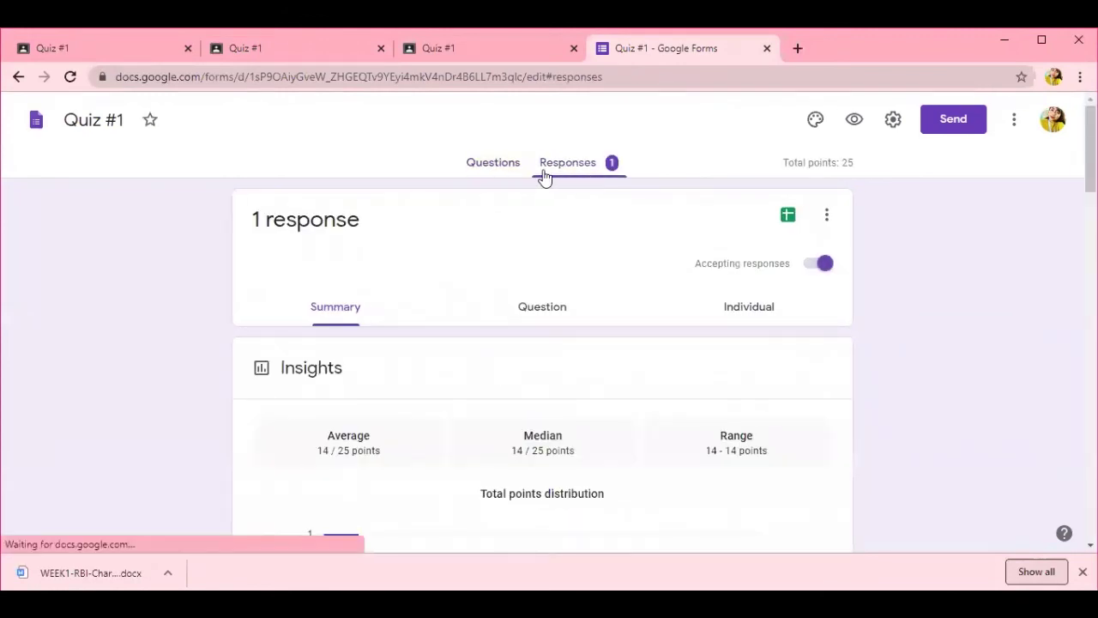
pyautogui.scroll(-2, 632, 441)
pyautogui.scroll(2, 738, 344)
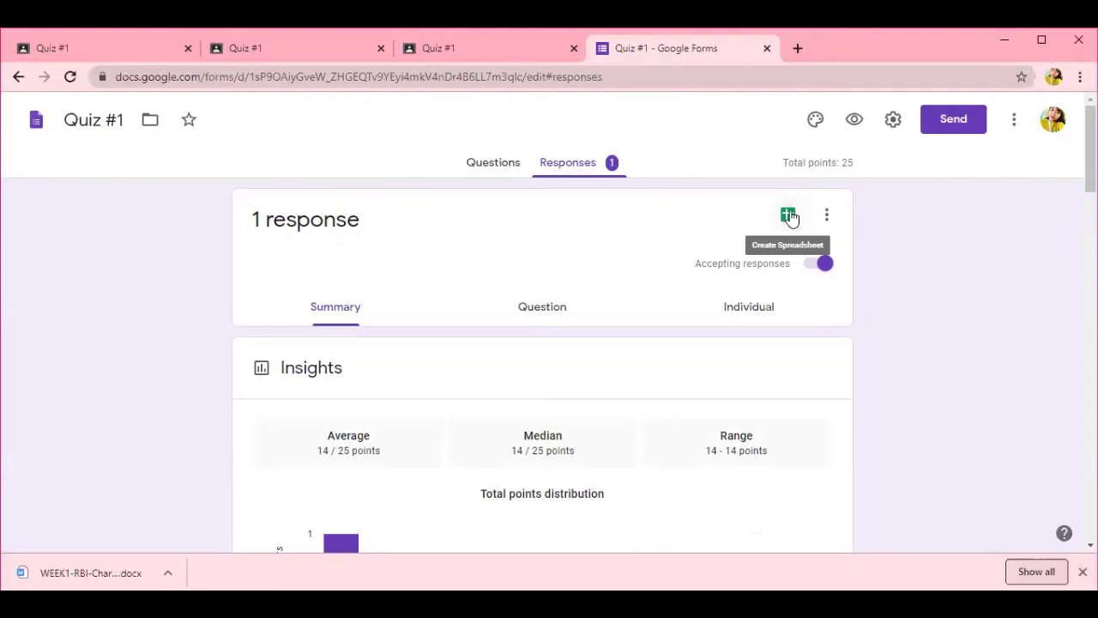
pyautogui.click(789, 216)
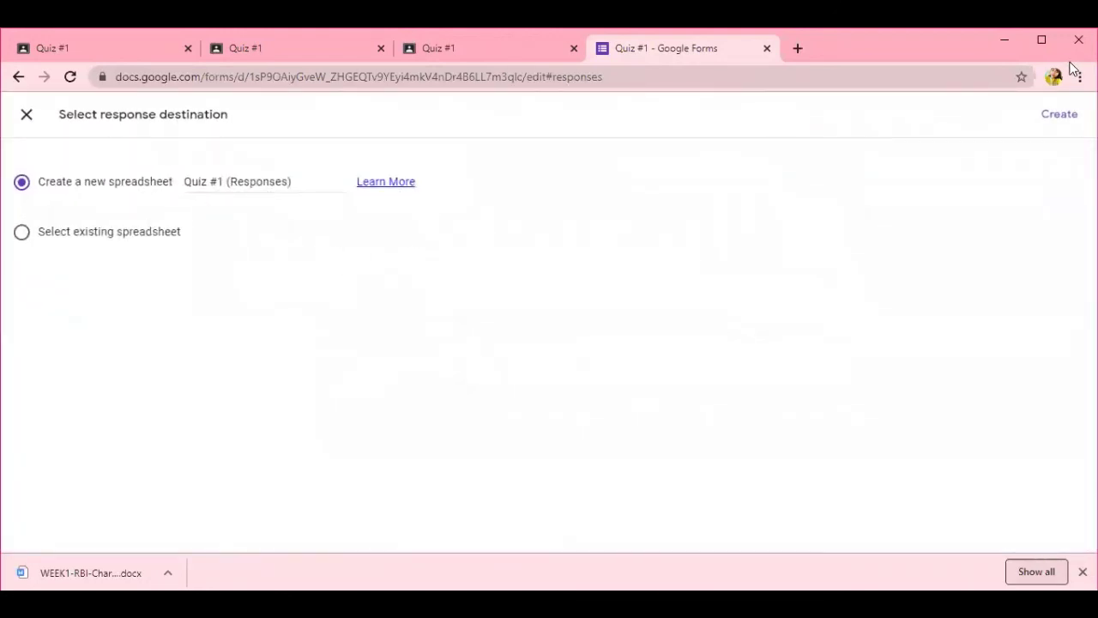
pyautogui.click(1064, 116)
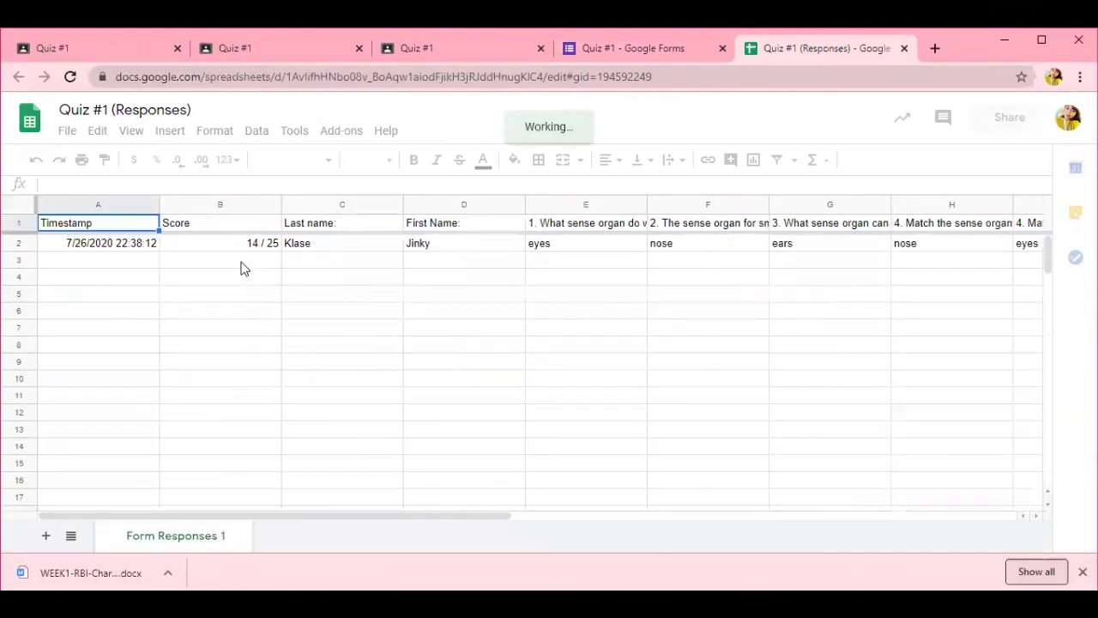
# - Review the Quiz #1 (Responses) sheet's names, answers and 14 / 25 score row
pyautogui.click(441, 228)
pyautogui.moveTo(409, 517); pyautogui.dragTo(275, 559)
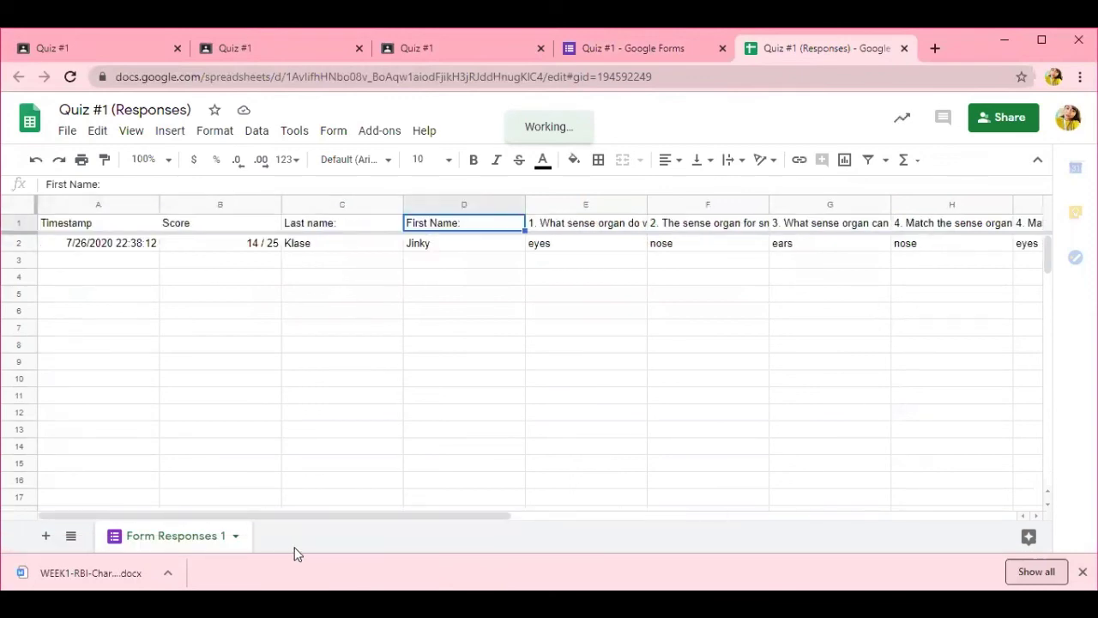
pyautogui.click(622, 49)
pyautogui.click(790, 48)
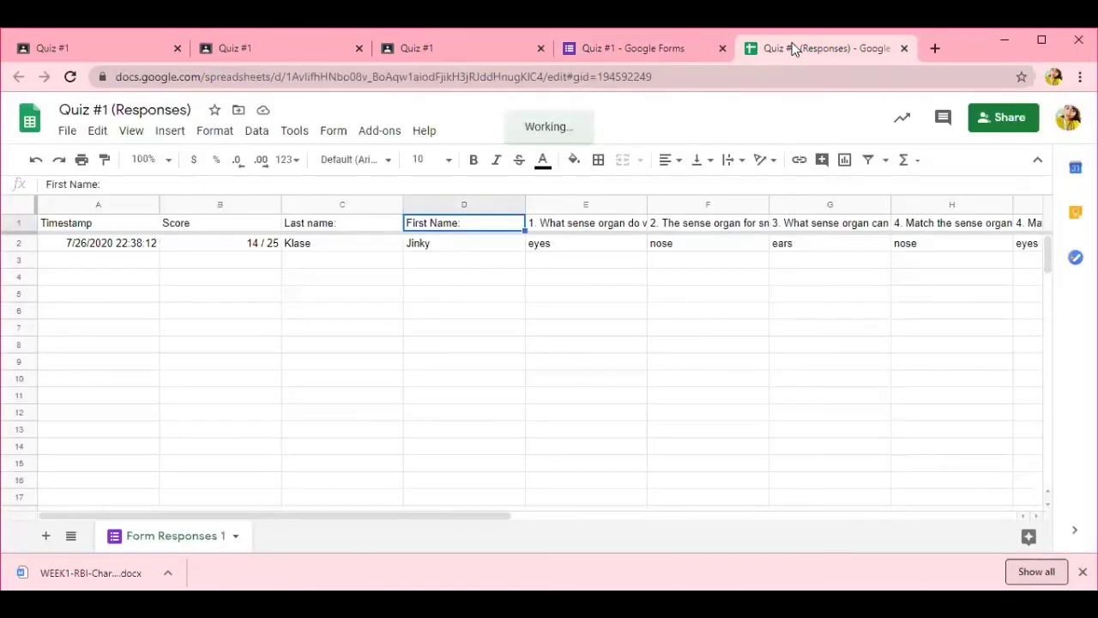